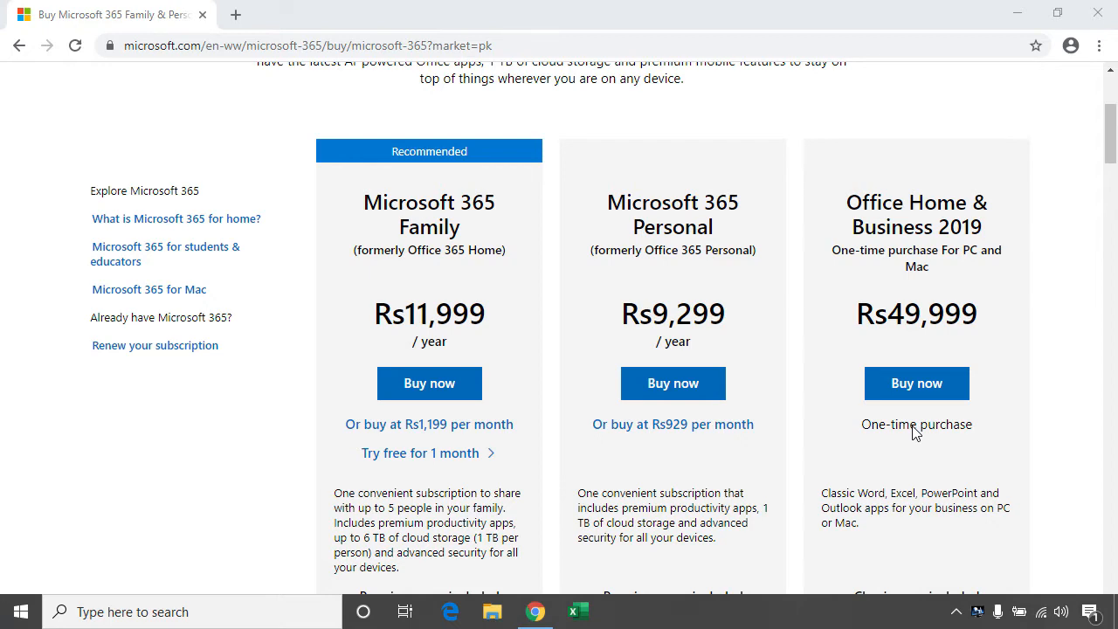
Examine the Microsoft 365 purchase plans and the table comparing the Microsoft 365 subscription with the Office 2019 one-time purchase.
{"action": "scroll", "coordinate": [915, 433], "scroll_direction": "down", "scroll_amount": 12}
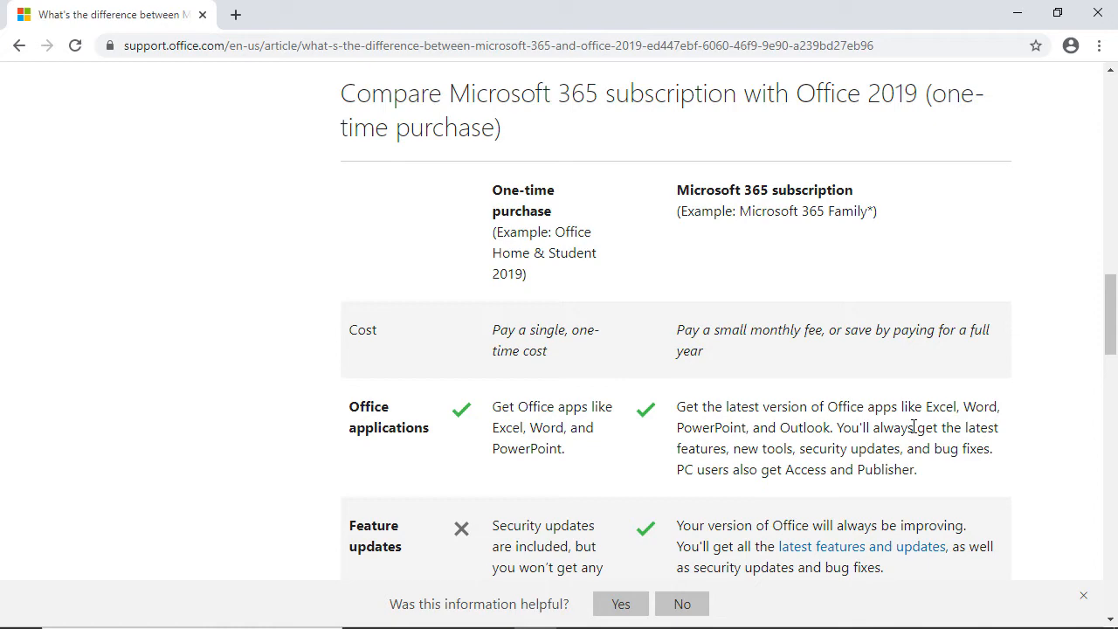
{"action": "scroll", "coordinate": [914, 427], "scroll_direction": "down", "scroll_amount": 2}
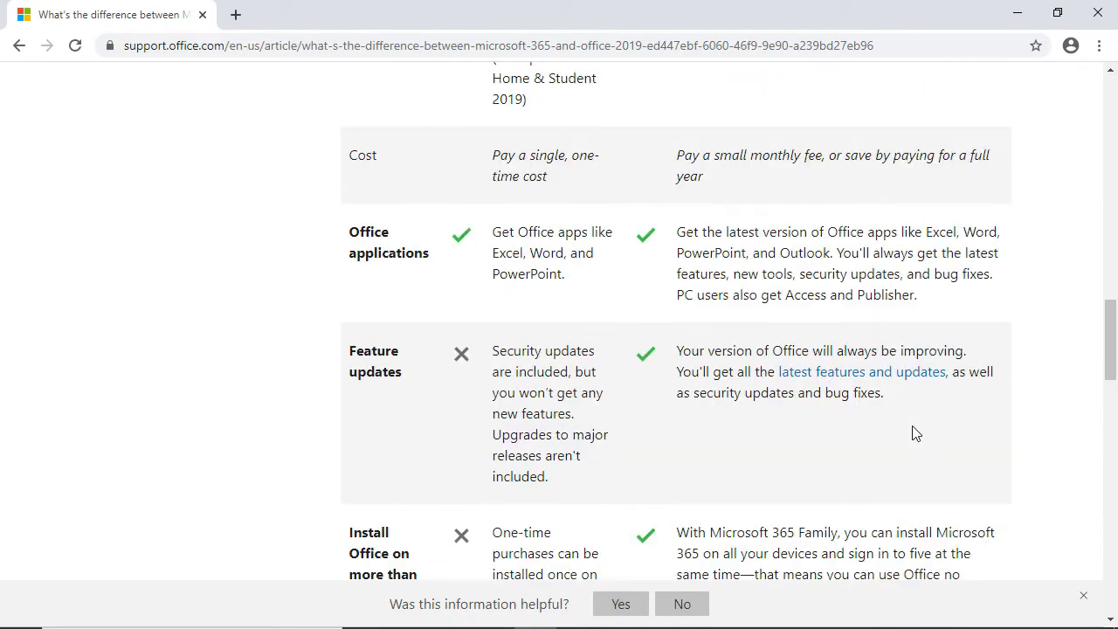
{"action": "scroll", "coordinate": [914, 434], "scroll_direction": "down", "scroll_amount": 2}
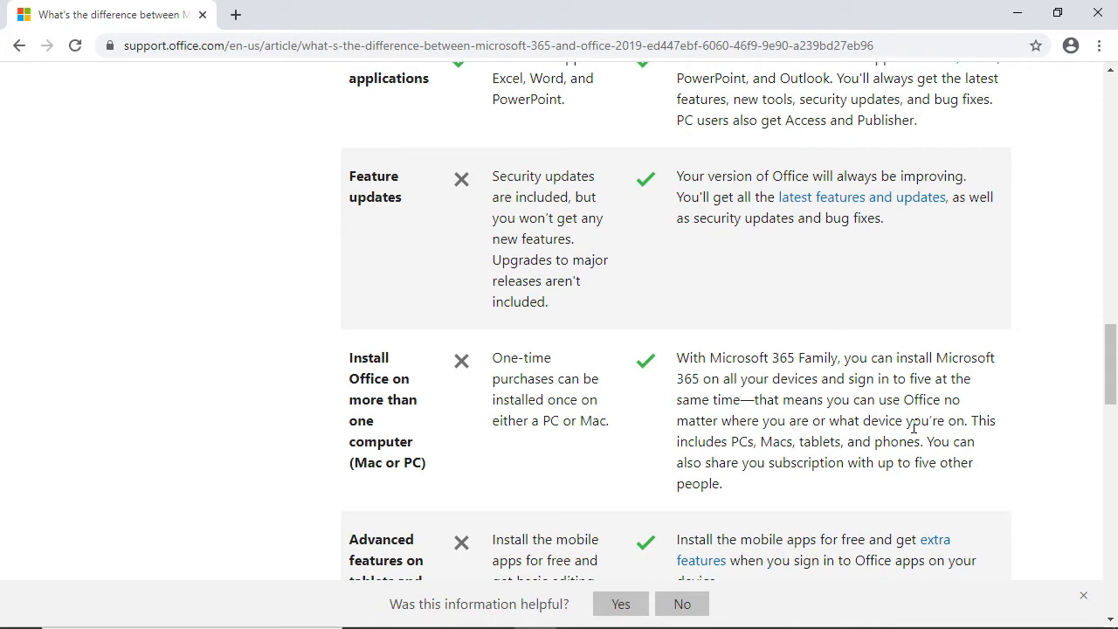
{"action": "scroll", "coordinate": [914, 426], "scroll_direction": "down", "scroll_amount": 2}
{"action": "scroll", "coordinate": [914, 425], "scroll_direction": "up", "scroll_amount": 2}
{"action": "scroll", "coordinate": [914, 425], "scroll_direction": "down", "scroll_amount": 2}
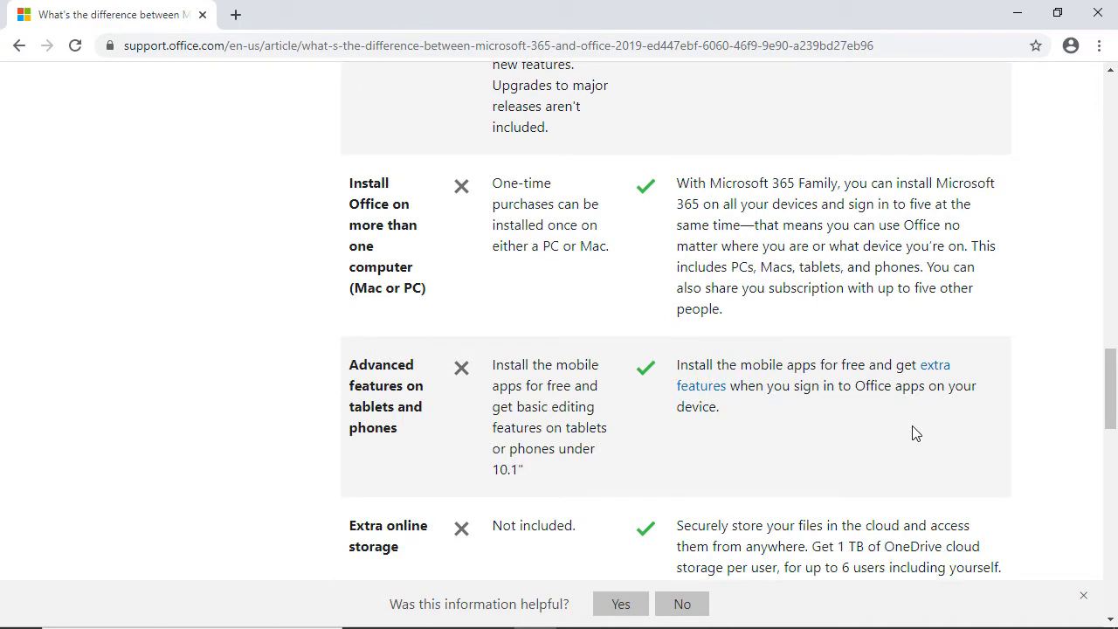
{"action": "scroll", "coordinate": [914, 433], "scroll_direction": "down", "scroll_amount": 1}
{"action": "scroll", "coordinate": [916, 454], "scroll_direction": "down", "scroll_amount": 1}
{"action": "scroll", "coordinate": [917, 461], "scroll_direction": "down", "scroll_amount": 1}
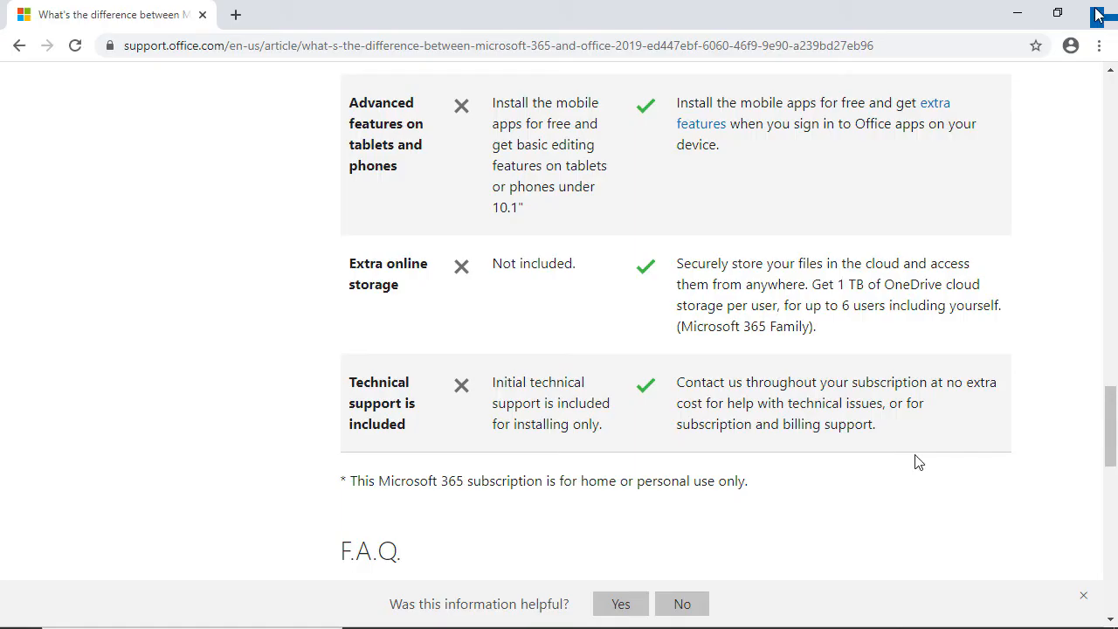
Close the browser, switch to Excel and open the recent workbook first lecture in a maximized window.
{"action": "left_click", "coordinate": [1099, 14]}
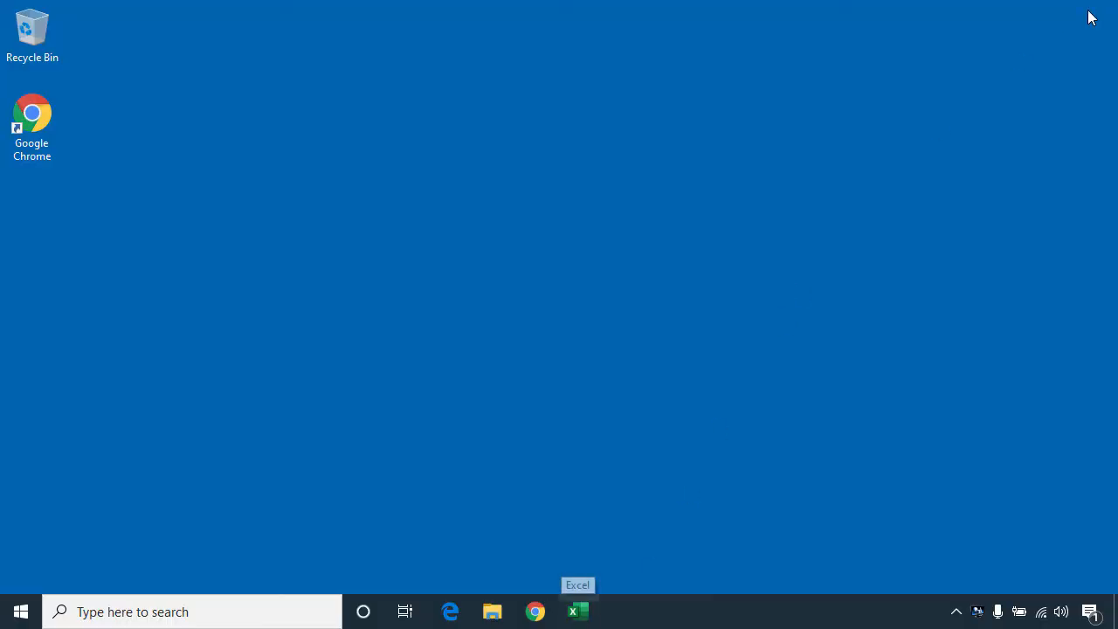
{"action": "left_click", "coordinate": [589, 618]}
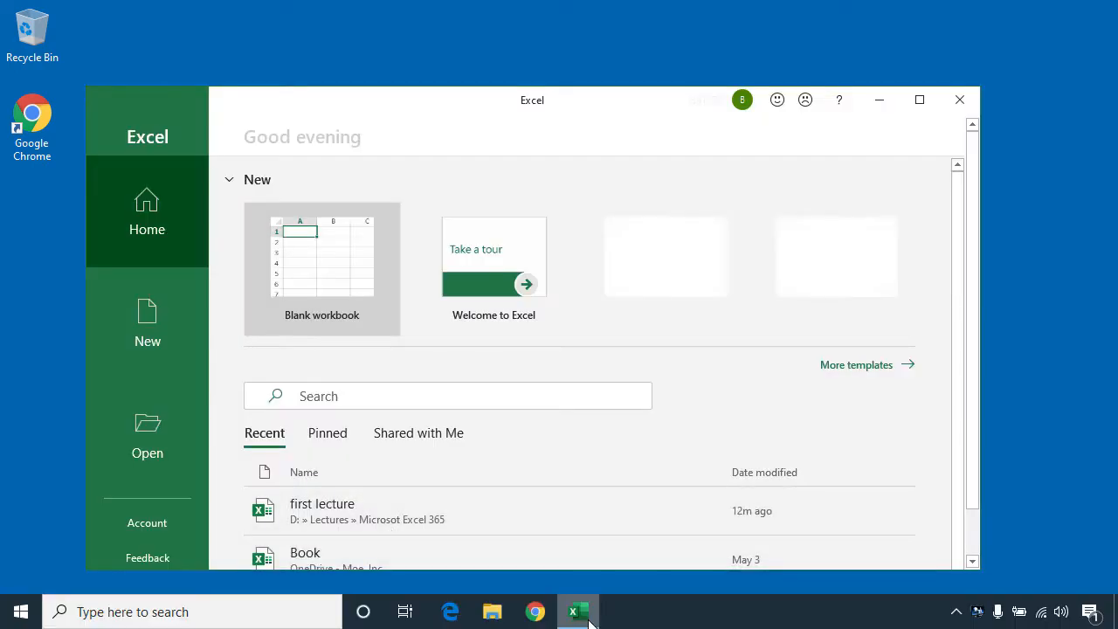
{"action": "left_click", "coordinate": [385, 523]}
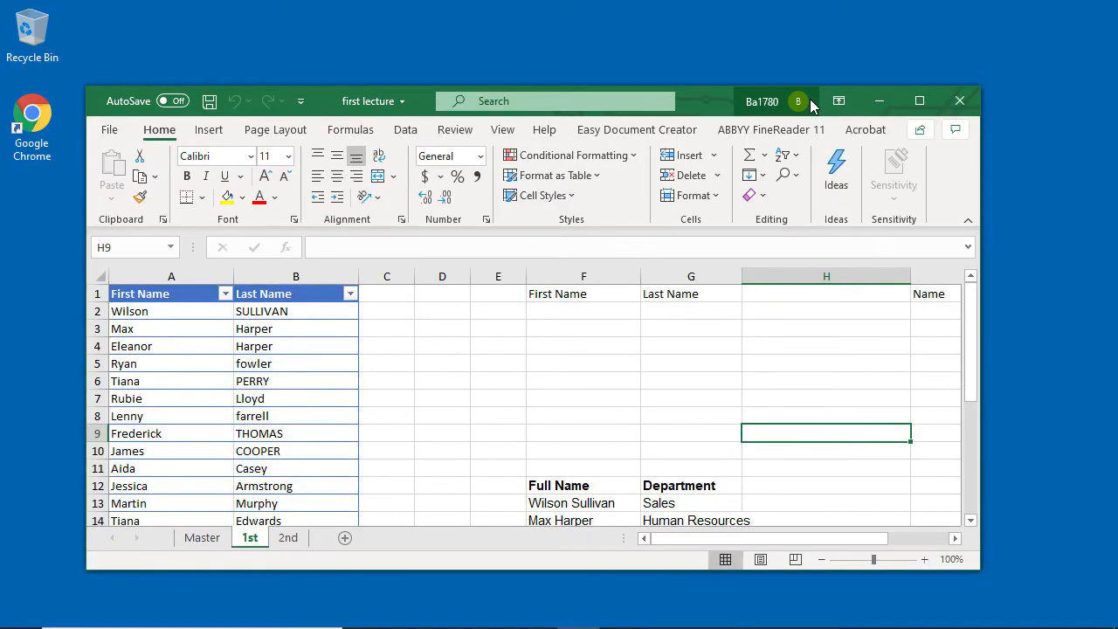
{"action": "left_click", "coordinate": [913, 103]}
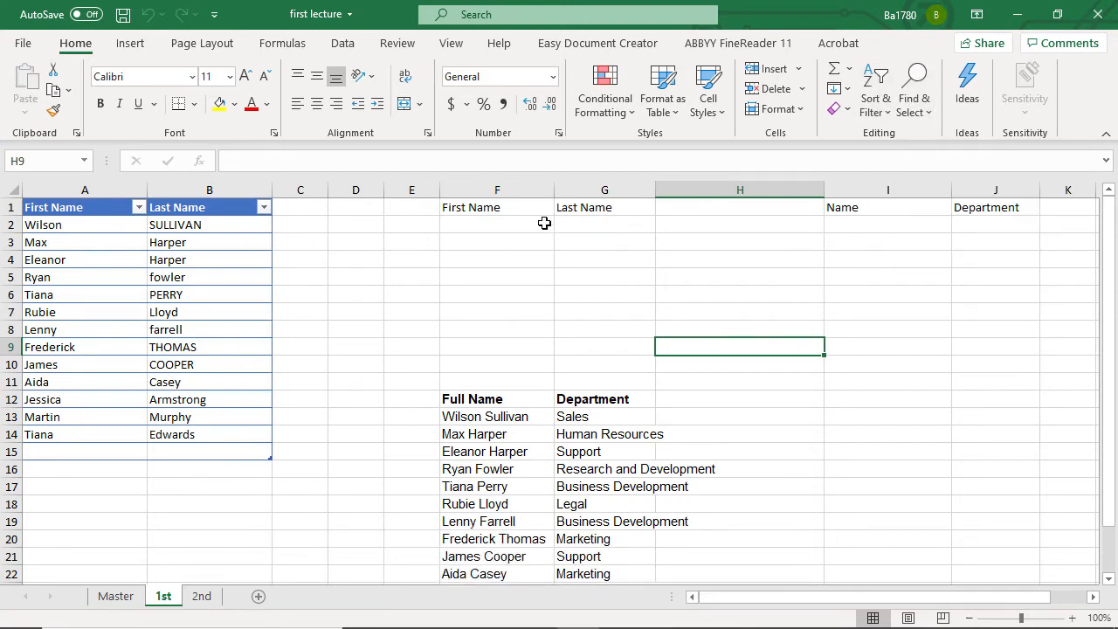
Enter =PROPER(A2:B14) in cell F2 to convert all first and last names to proper case.
{"action": "left_click", "coordinate": [545, 227]}
{"action": "type", "text": "=prop"}
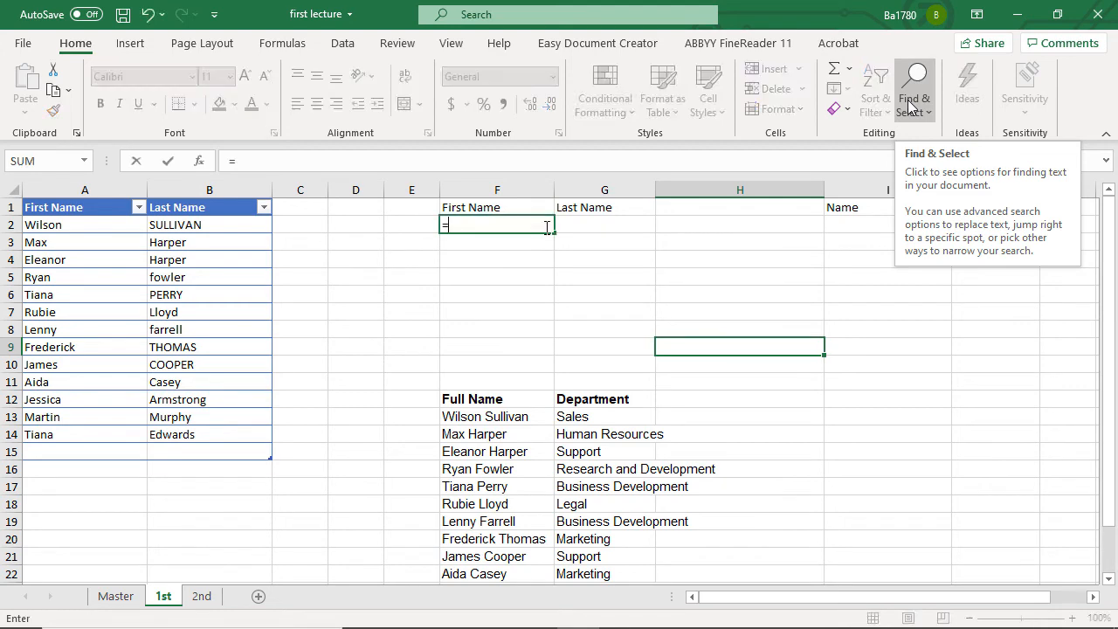
{"action": "key", "text": "BackSpace"}
{"action": "key", "text": "BackSpace"}
{"action": "key", "text": "BackSpace"}
{"action": "key", "text": "BackSpace"}
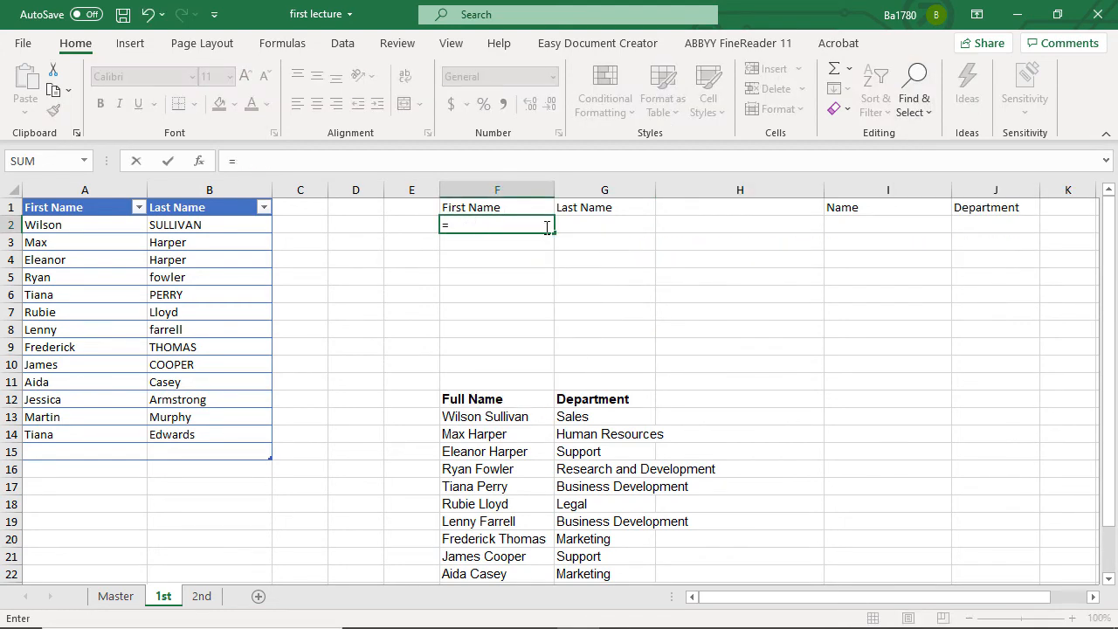
{"action": "type", "text": "proper"}
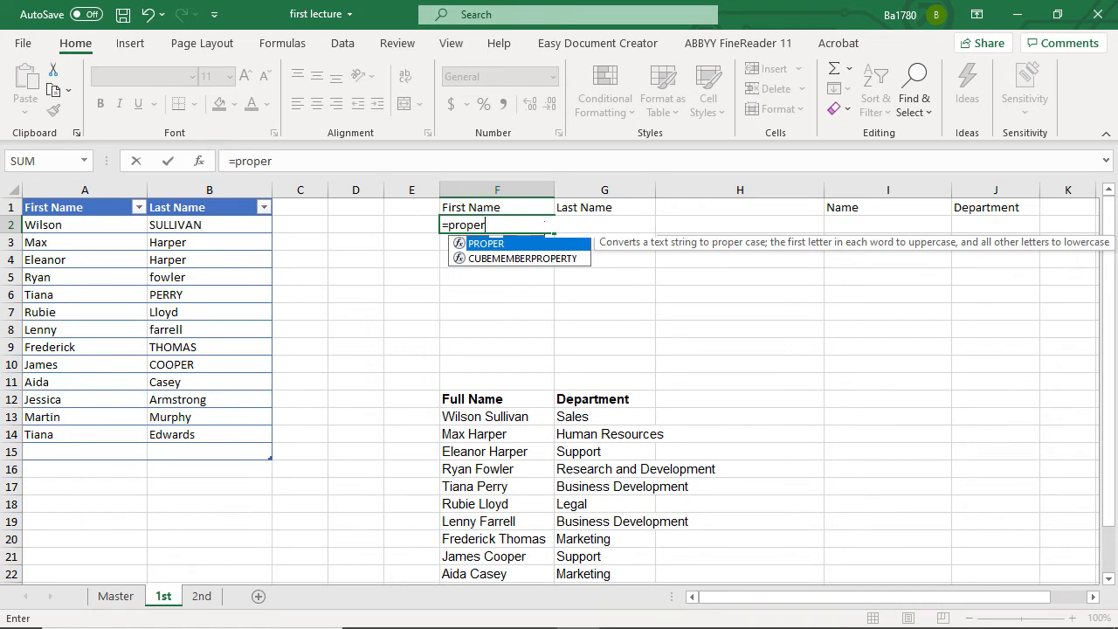
{"action": "type", "text": "("}
{"action": "left_click_drag", "start_coordinate": [35, 225], "coordinate": [210, 400]}
{"action": "mouse_move", "coordinate": [215, 430]}
{"action": "left_mouse_down"}
{"action": "mouse_move", "coordinate": [187, 324]}
{"action": "mouse_move", "coordinate": [235, 429]}
{"action": "left_mouse_up"}
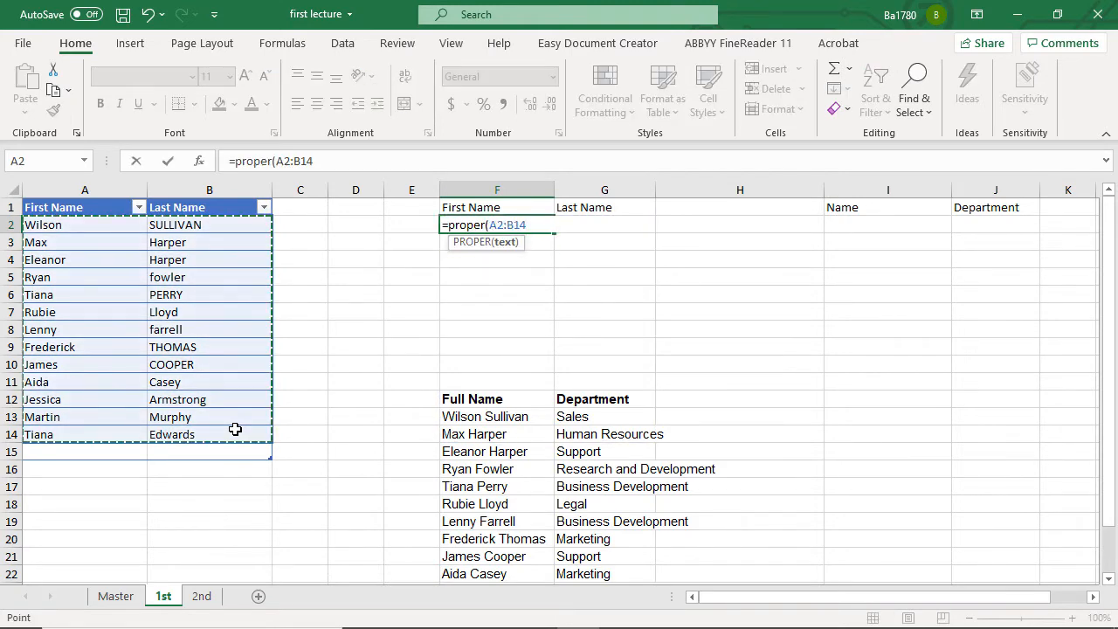
{"action": "key", "text": "Return"}
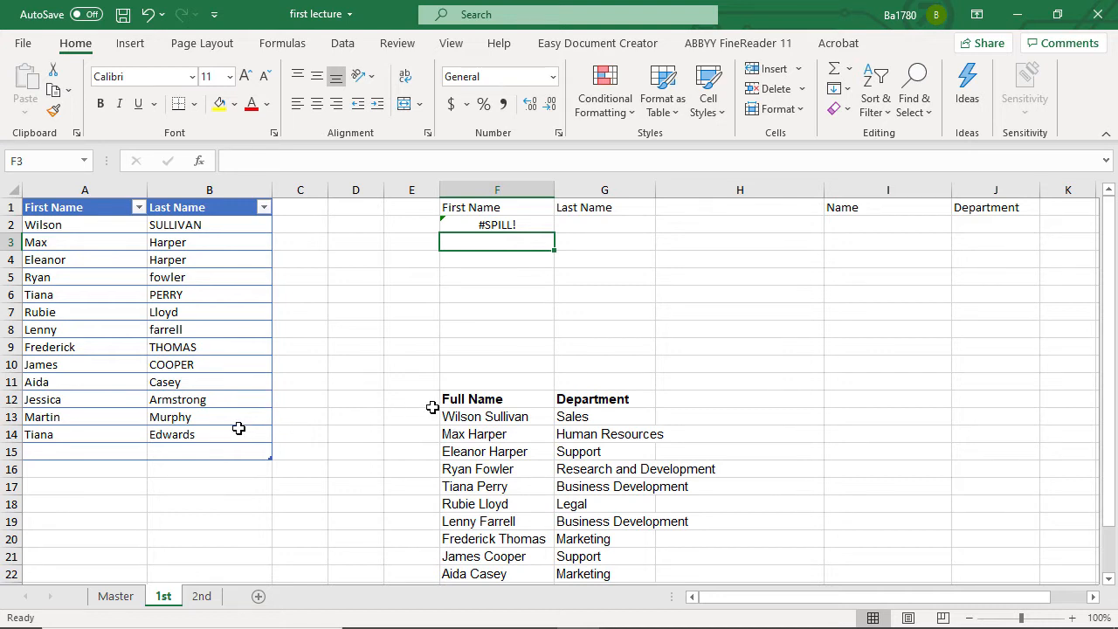
Move the Full Name and Department table from F12:G25 down so that it starts at F17.
{"action": "left_click", "coordinate": [516, 402]}
{"action": "left_click_drag", "start_coordinate": [523, 413], "coordinate": [600, 591]}
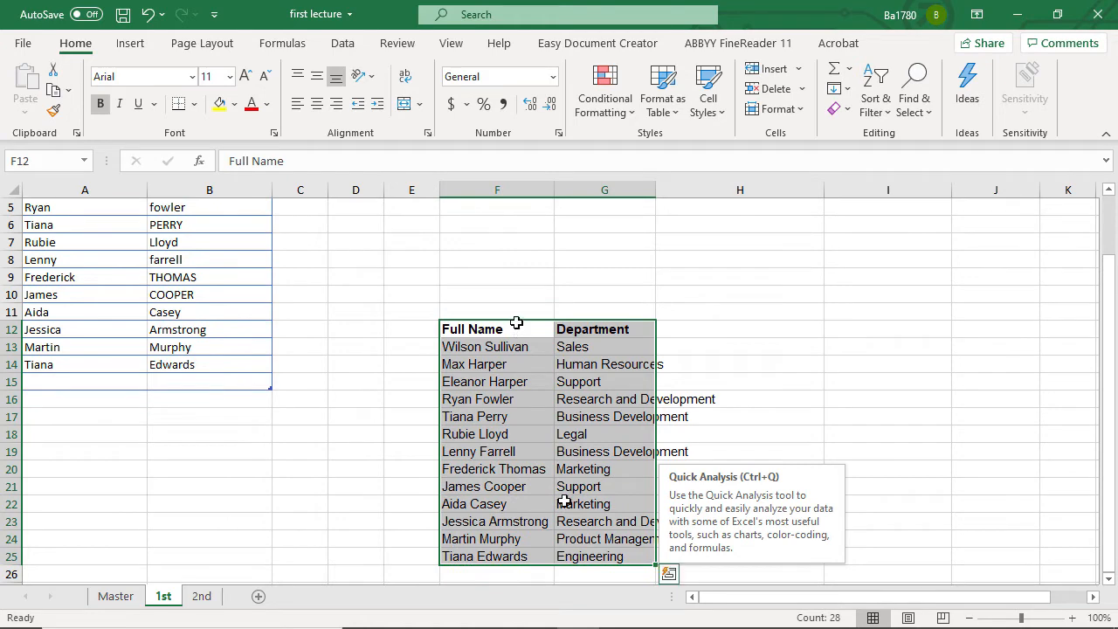
{"action": "left_click_drag", "start_coordinate": [514, 322], "coordinate": [512, 411]}
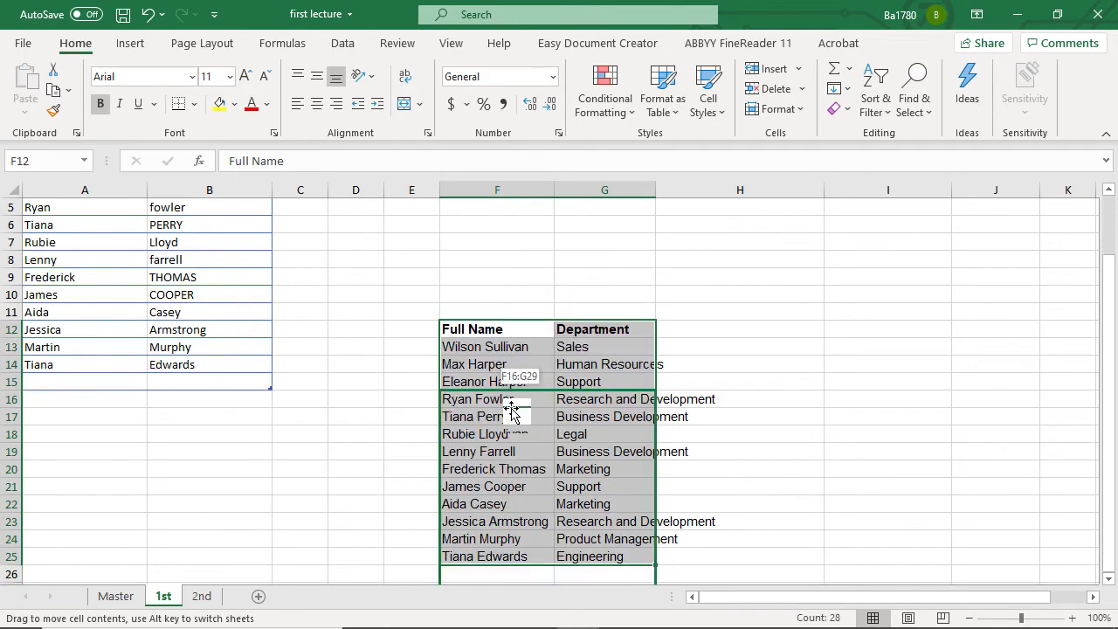
{"action": "left_click_drag", "start_coordinate": [514, 407], "coordinate": [513, 411]}
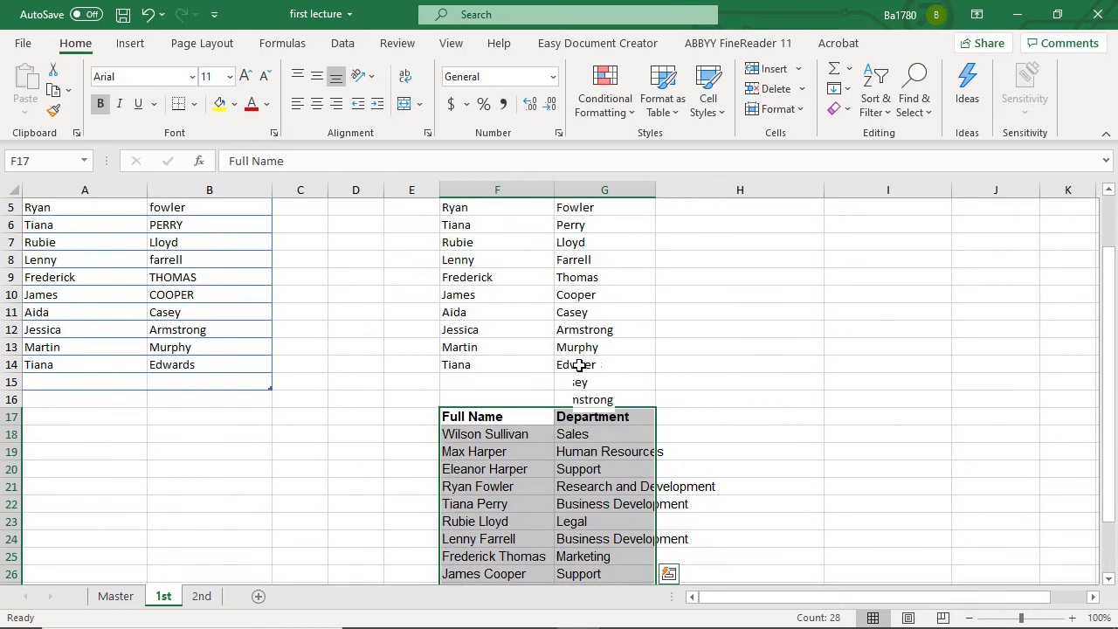
Move the Full Name and Department table up to start at F14 and back down to start at F17.
{"action": "scroll", "coordinate": [526, 240], "scroll_direction": "up", "scroll_amount": 2}
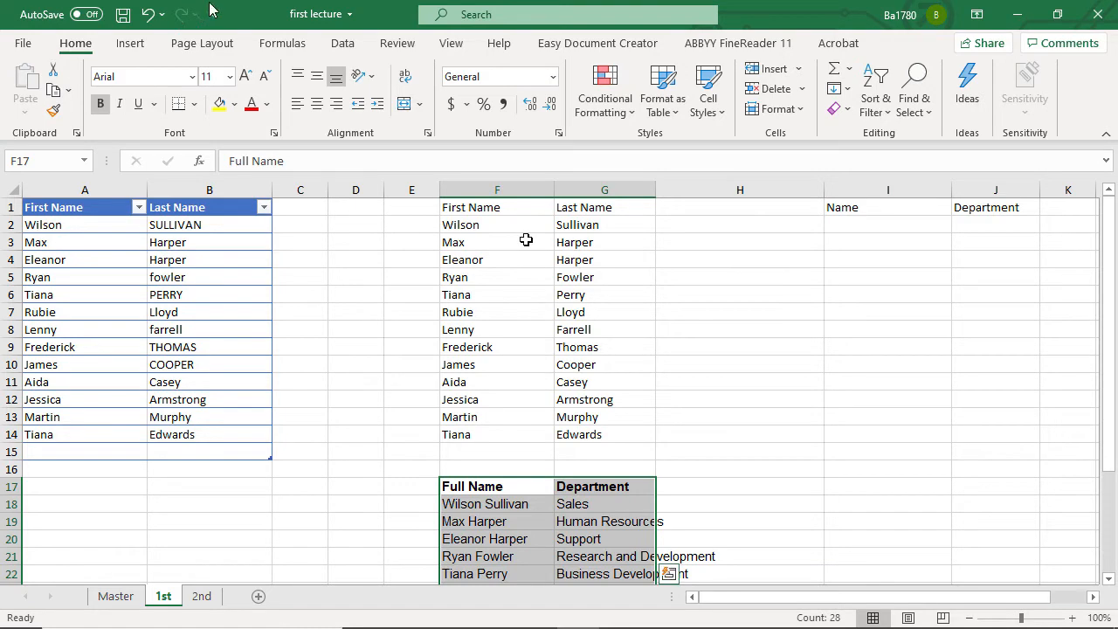
{"action": "left_click_drag", "start_coordinate": [497, 483], "coordinate": [594, 599]}
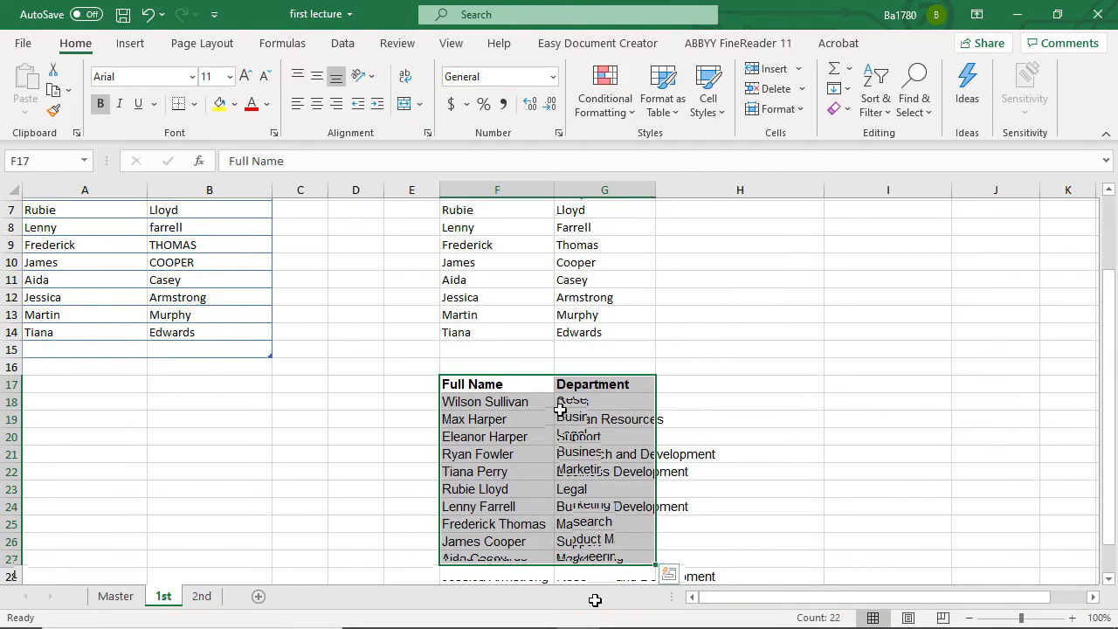
{"action": "left_click_drag", "start_coordinate": [530, 323], "coordinate": [530, 270]}
{"action": "scroll", "coordinate": [537, 327], "scroll_direction": "up", "scroll_amount": 3}
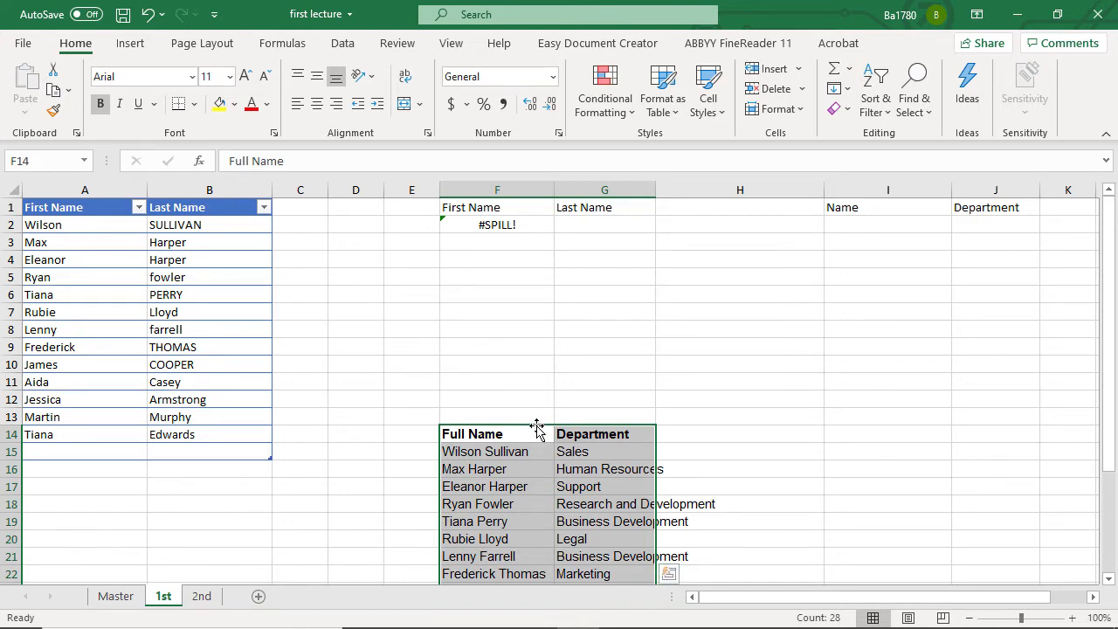
{"action": "left_click_drag", "start_coordinate": [537, 427], "coordinate": [539, 482]}
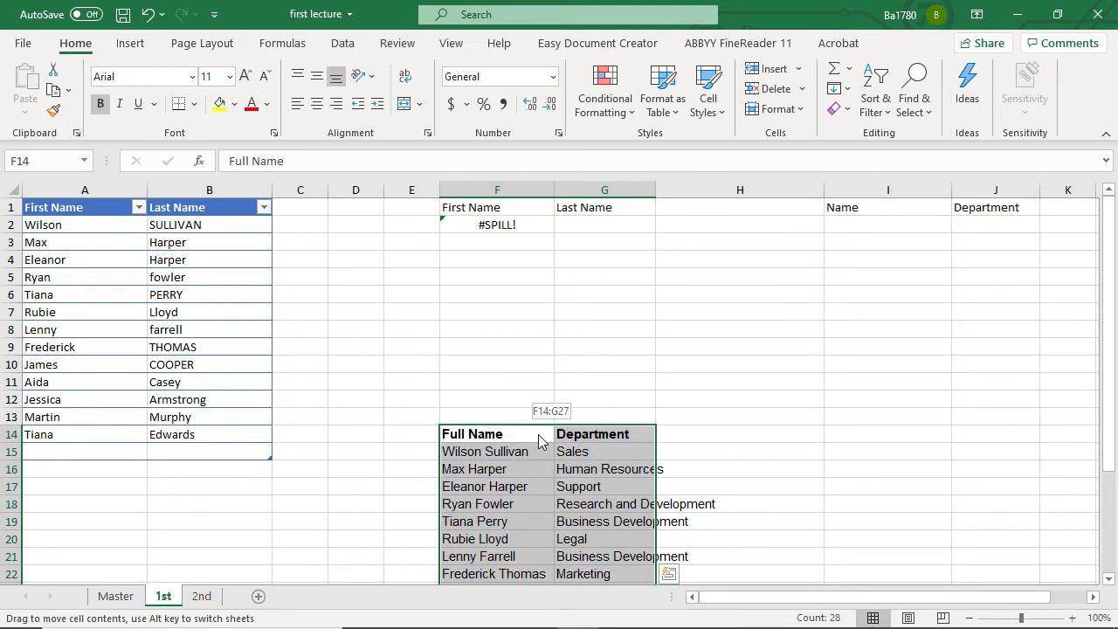
{"action": "left_click_drag", "start_coordinate": [539, 486], "coordinate": [538, 479]}
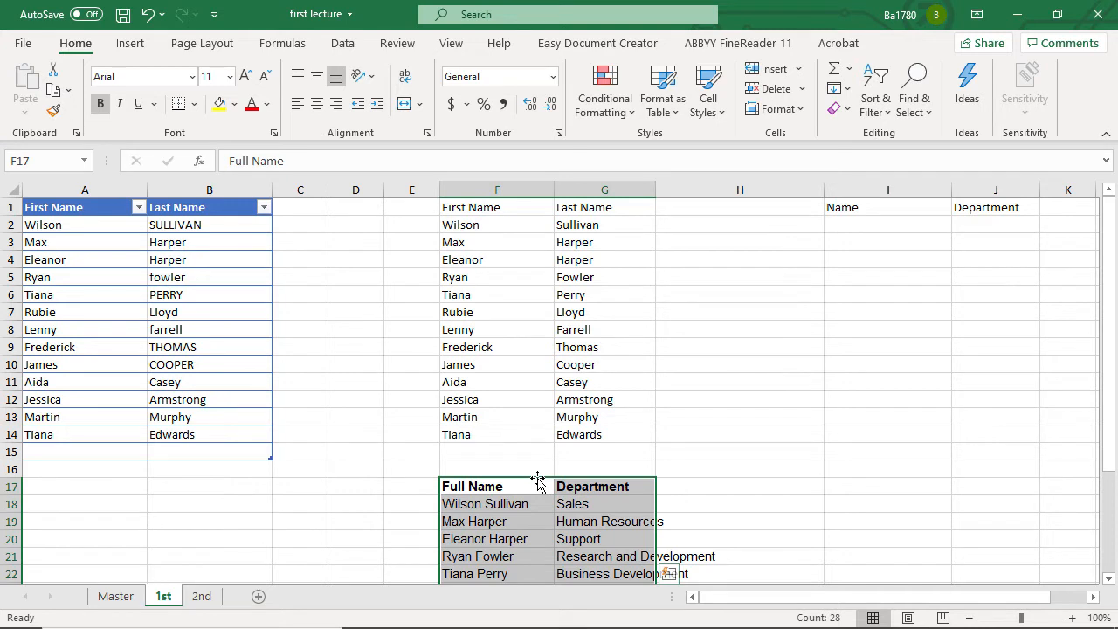
Enter =F2:F14&" "&G2:G14 in cell I2 to join the first and last names with a space.
{"action": "left_click", "coordinate": [888, 218]}
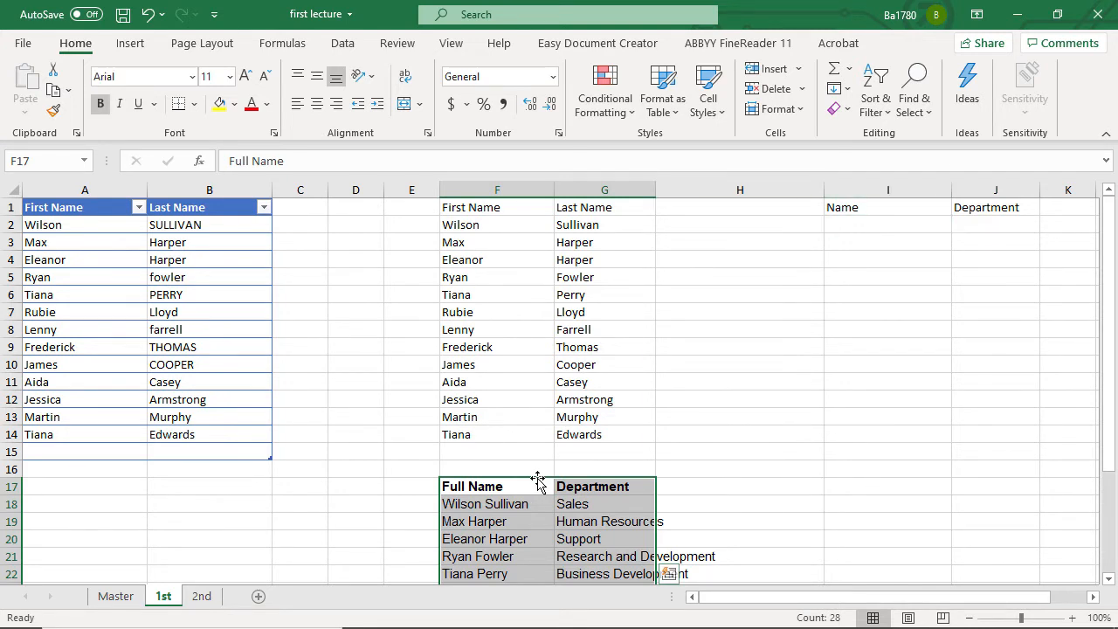
{"action": "left_click", "coordinate": [884, 221]}
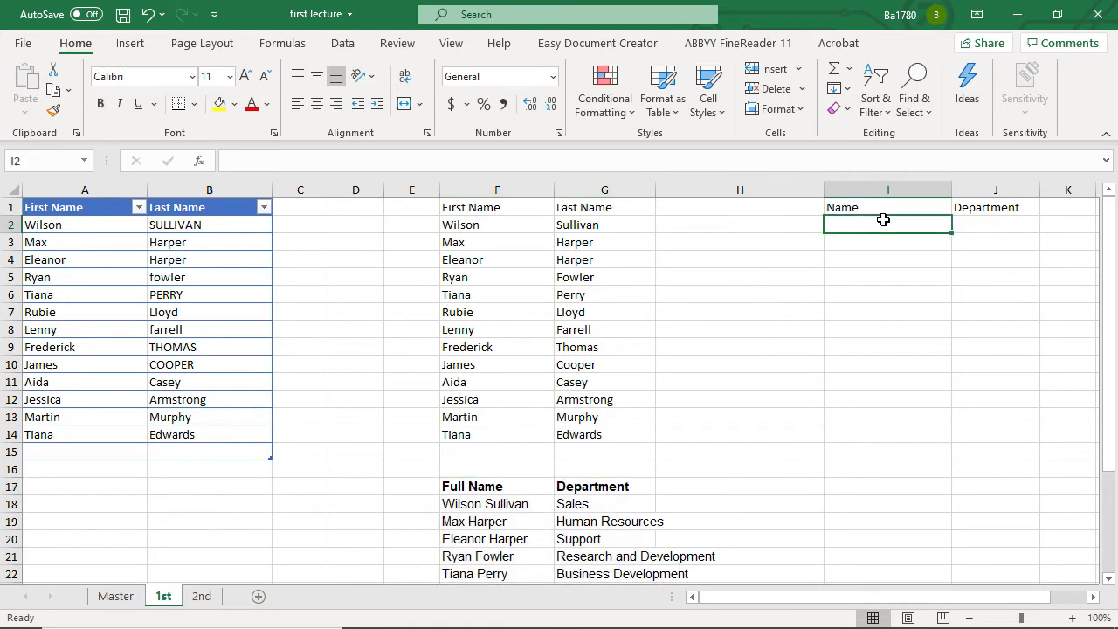
{"action": "type", "text": "="}
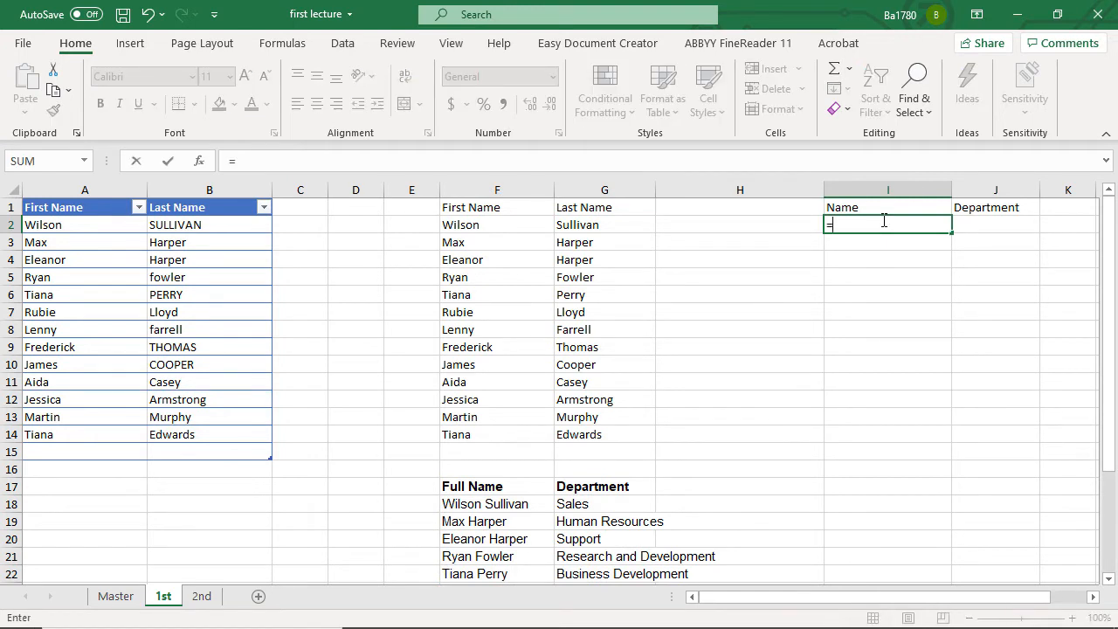
{"action": "left_click_drag", "start_coordinate": [520, 225], "coordinate": [517, 433]}
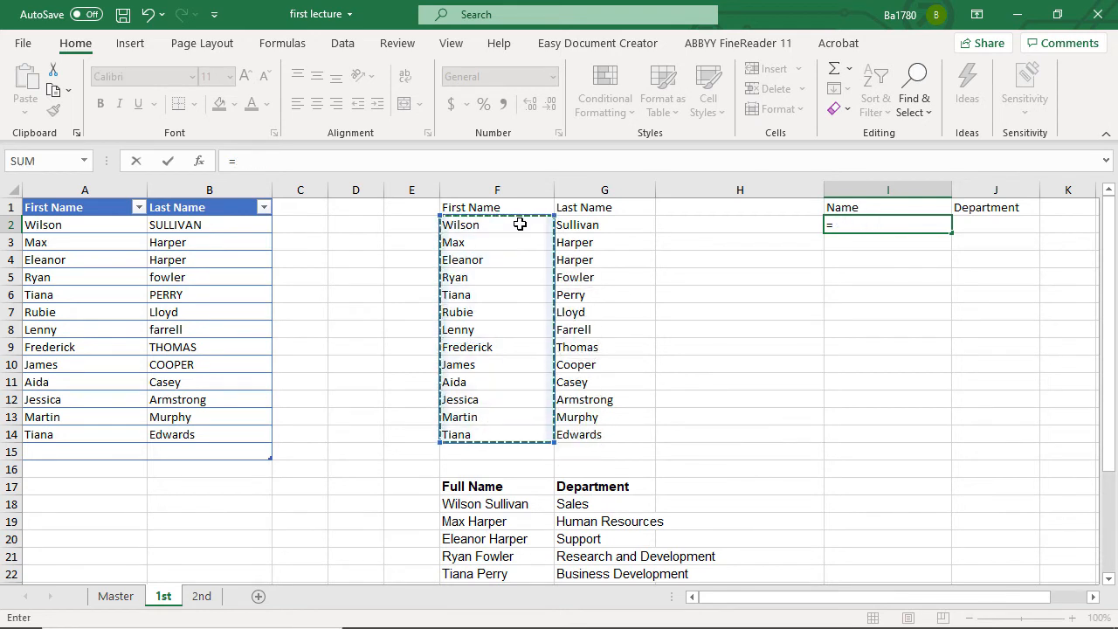
{"action": "left_click_drag", "start_coordinate": [520, 225], "coordinate": [517, 427]}
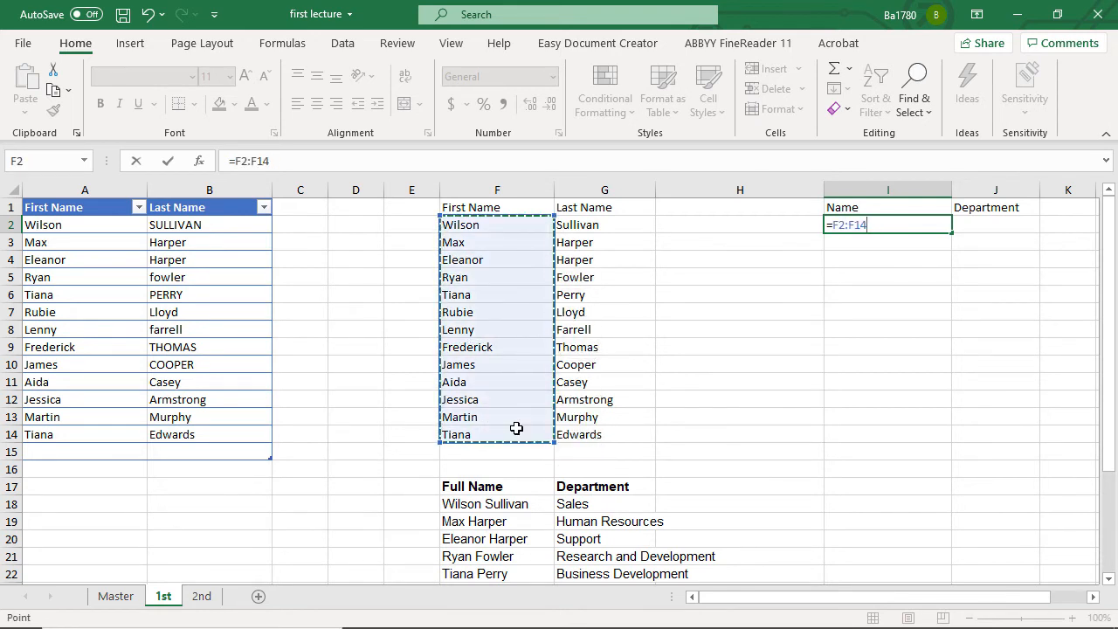
{"action": "type", "text": "&"}
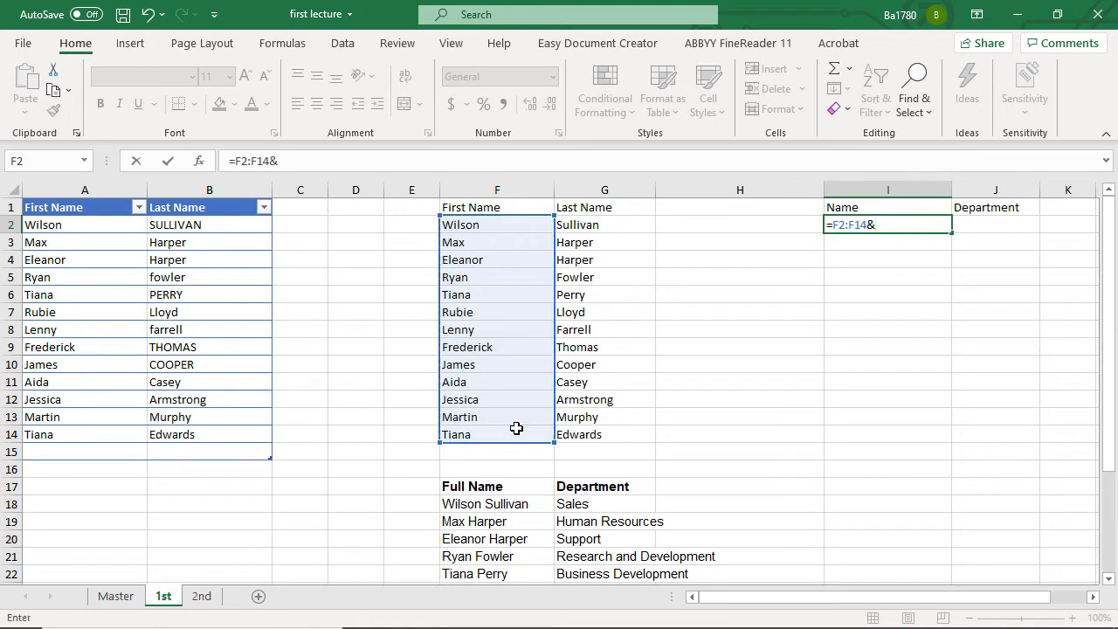
{"action": "type", "text": "\"\""}
{"action": "type", "text": "&"}
{"action": "left_click", "coordinate": [593, 225]}
{"action": "left_click_drag", "start_coordinate": [592, 226], "coordinate": [582, 428]}
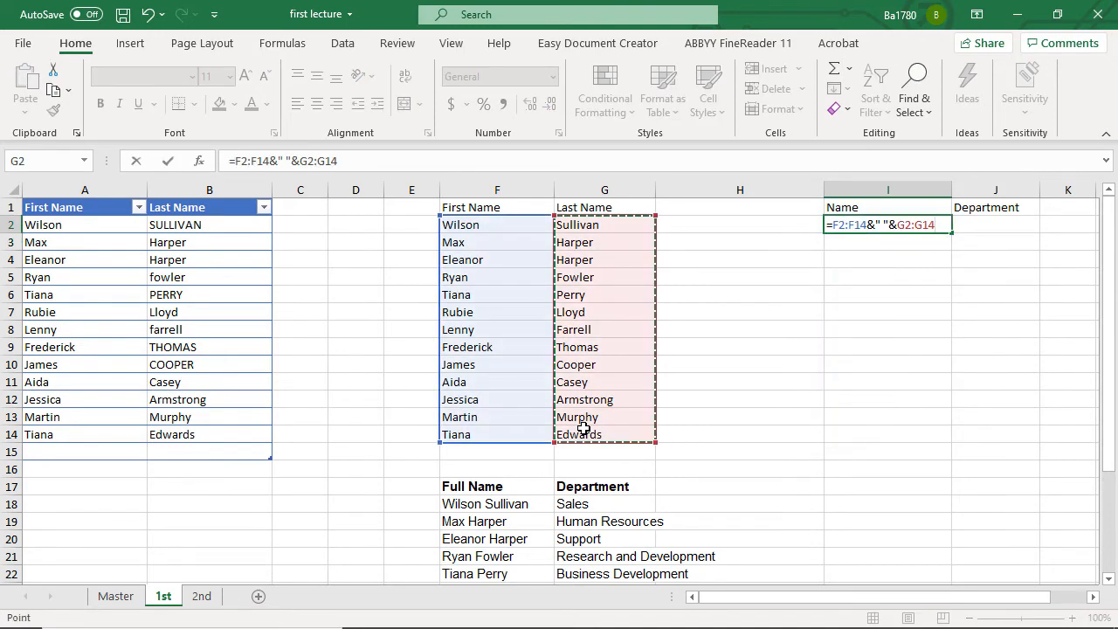
{"action": "key", "text": "Return"}
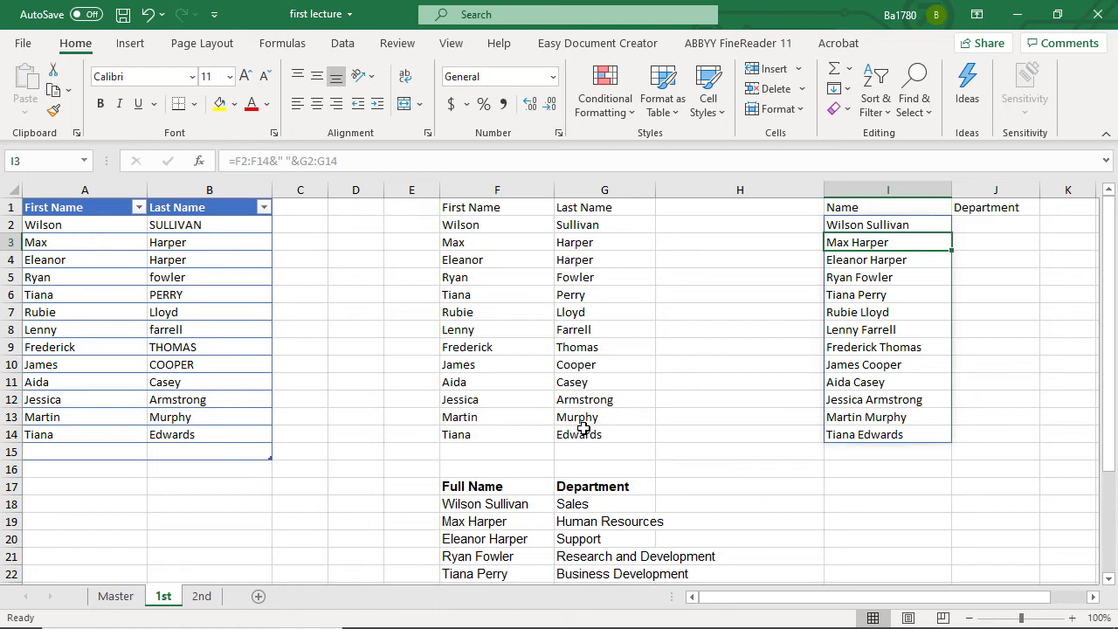
Try to clear individual spilled cells in the Name column of the joined names.
{"action": "type", "text": "Max Ha"}
{"action": "key", "text": "BackSpace"}
{"action": "key", "text": "Down"}
{"action": "key", "text": "BackSpace"}
{"action": "key", "text": "Up"}
{"action": "key", "text": "BackSpace"}
{"action": "key", "text": "Down"}
{"action": "key", "text": "BackSpace"}
{"action": "key", "text": "Escape"}
{"action": "key", "text": "ctrl+Down"}
Try to clear the spilled cells F5 and G5 in the proper-case names, cancelling each edit.
{"action": "double_click", "coordinate": [462, 278]}
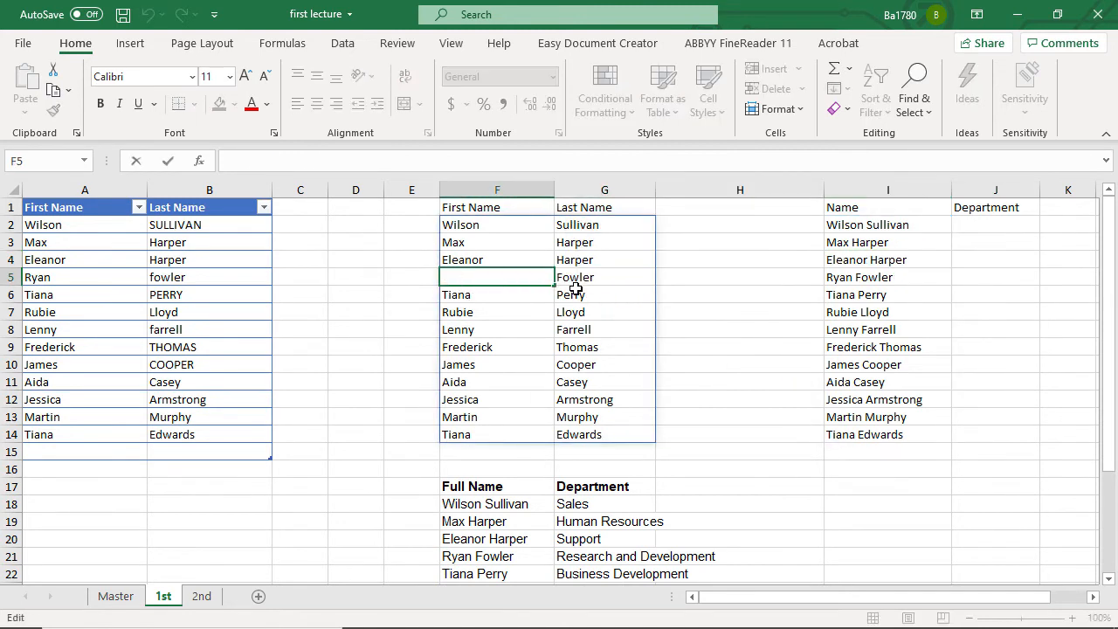
{"action": "key", "text": "Escape"}
{"action": "left_click", "coordinate": [591, 282]}
{"action": "key", "text": "BackSpace"}
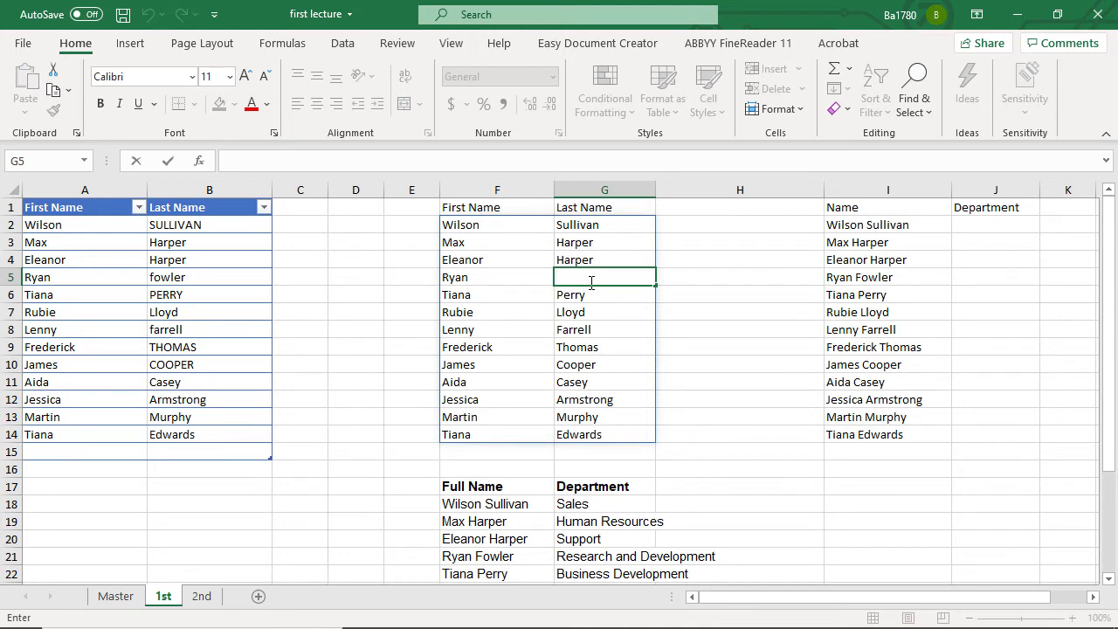
{"action": "key", "text": "Escape"}
Open the PROPER formula in cell F2 to inspect its source range.
{"action": "left_click", "coordinate": [513, 226]}
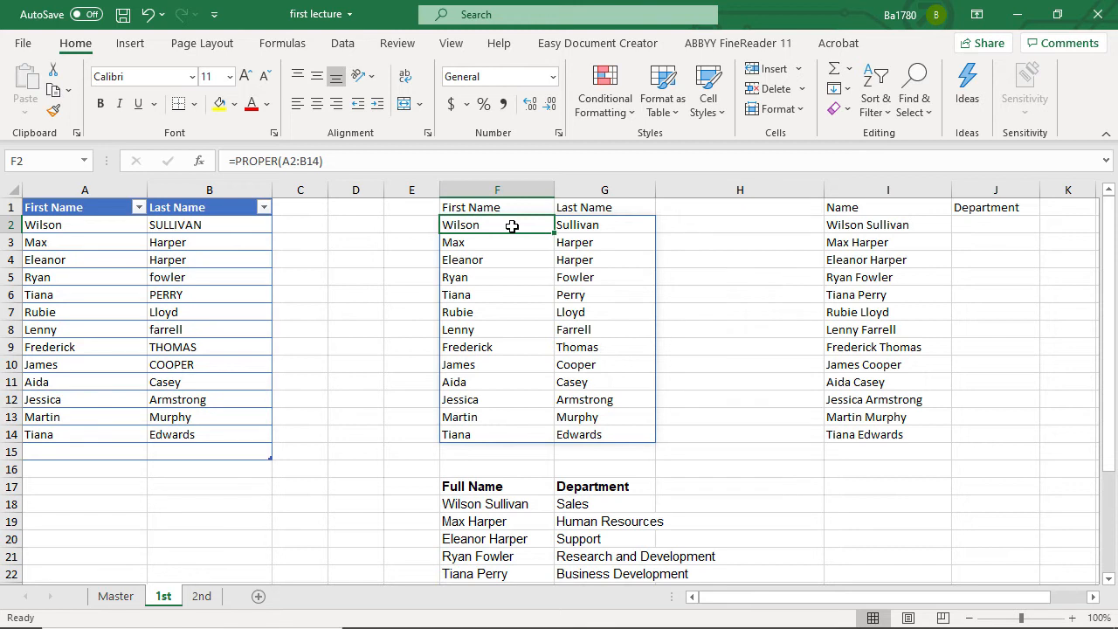
{"action": "left_click", "coordinate": [297, 160]}
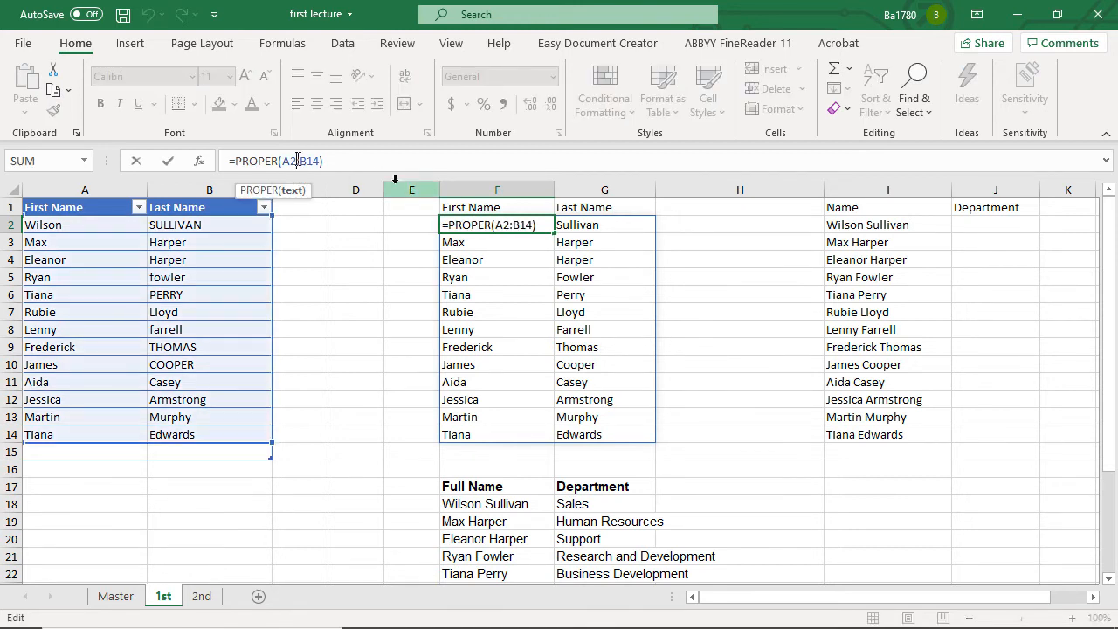
{"action": "key", "text": "Escape"}
{"action": "key", "text": "F2"}
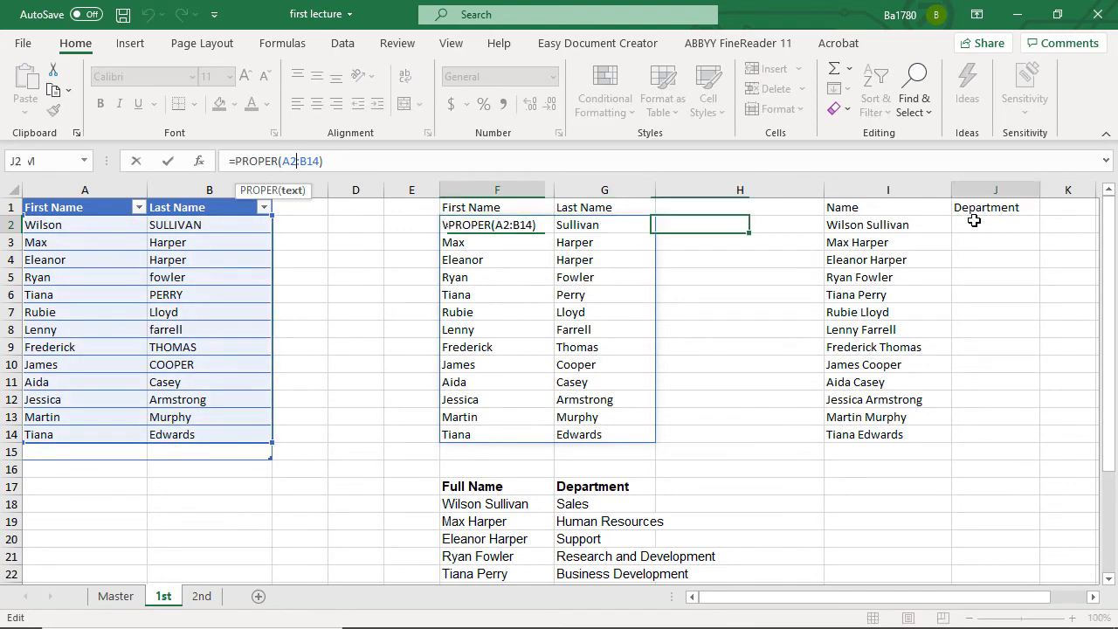
Start a VLOOKUP formula in cell J2 with spilled range I2# as lookup value and F18:G30 as table array.
{"action": "left_click", "coordinate": [974, 221]}
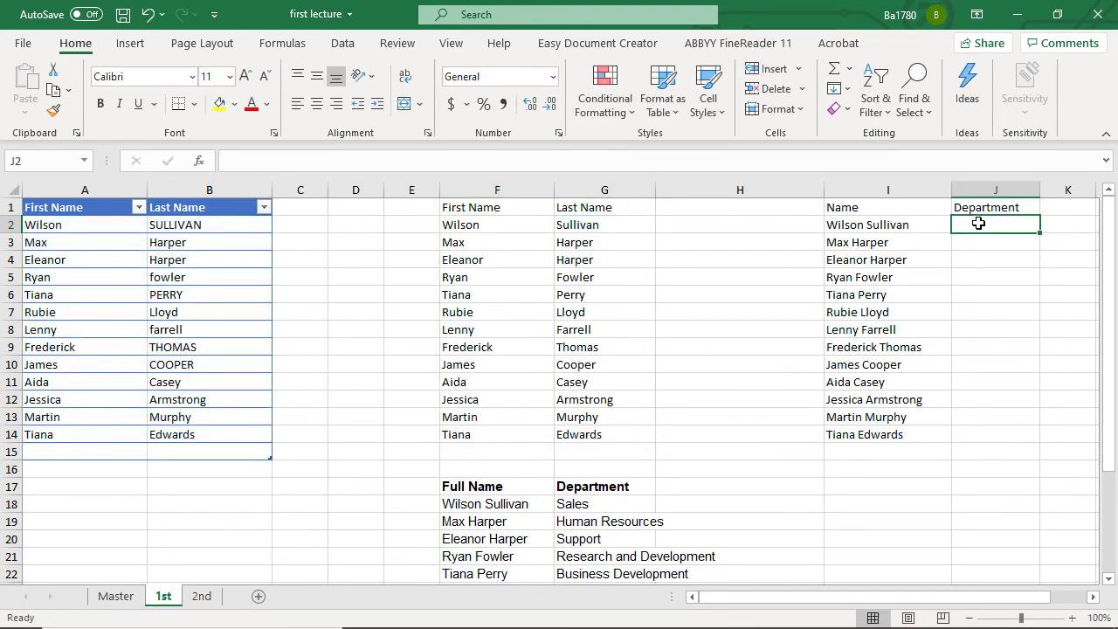
{"action": "type", "text": "=vl"}
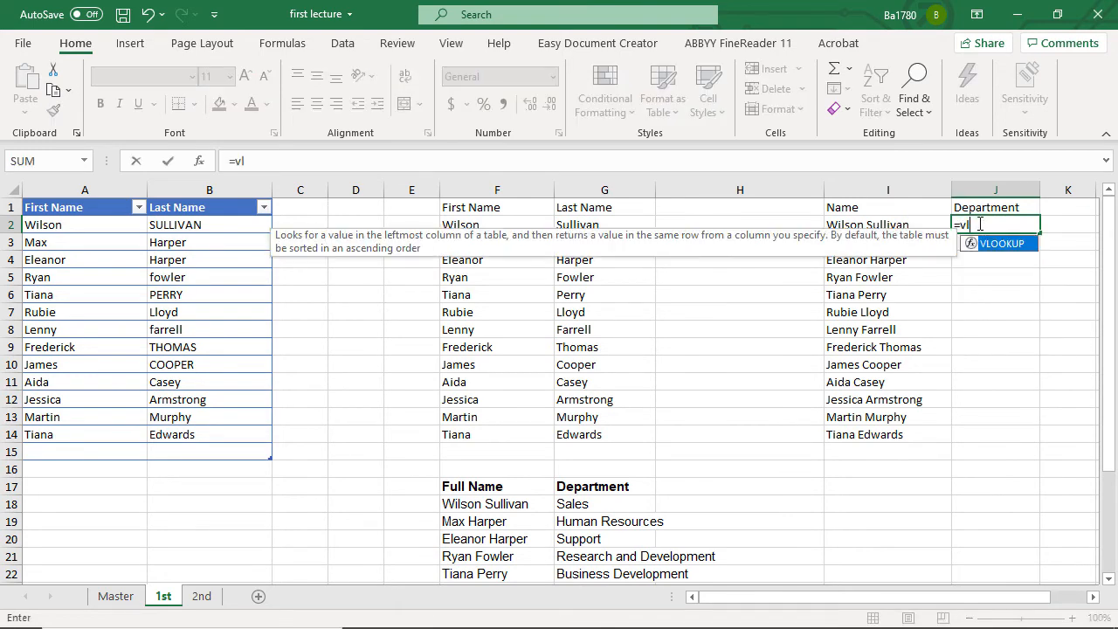
{"action": "key", "text": "Tab"}
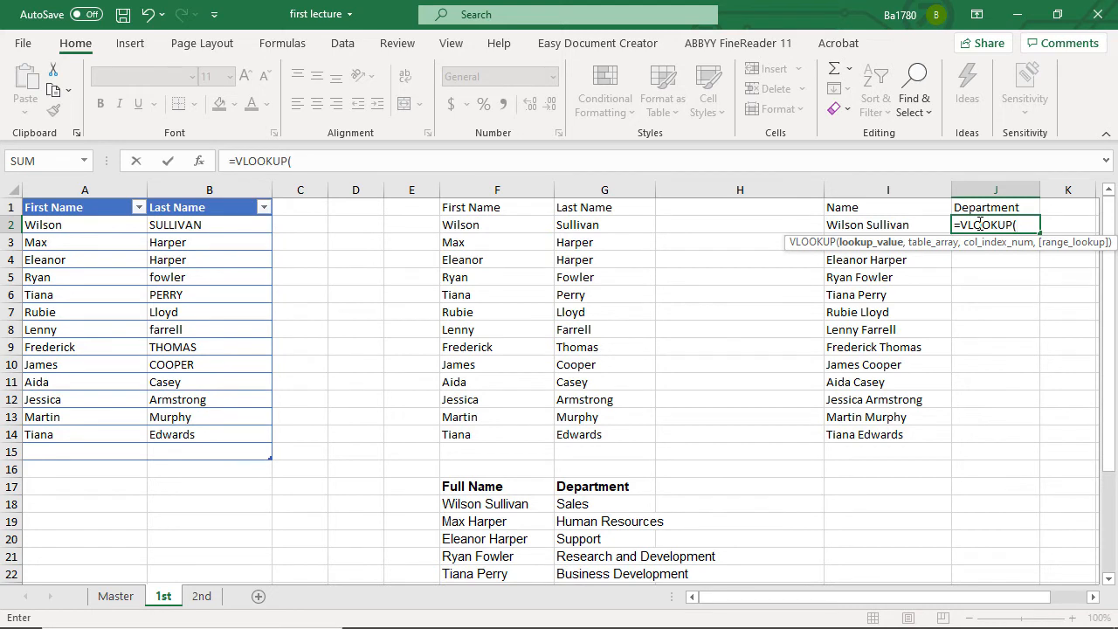
{"action": "left_click_drag", "start_coordinate": [921, 224], "coordinate": [906, 429]}
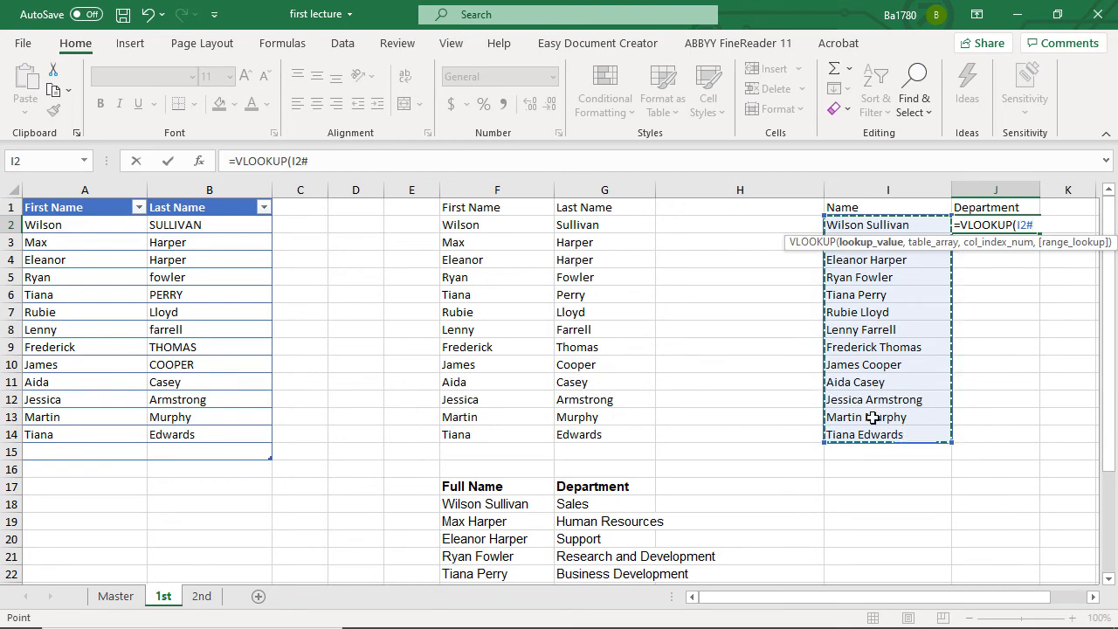
{"action": "type", "text": ","}
{"action": "scroll", "coordinate": [601, 468], "scroll_direction": "down", "scroll_amount": 3}
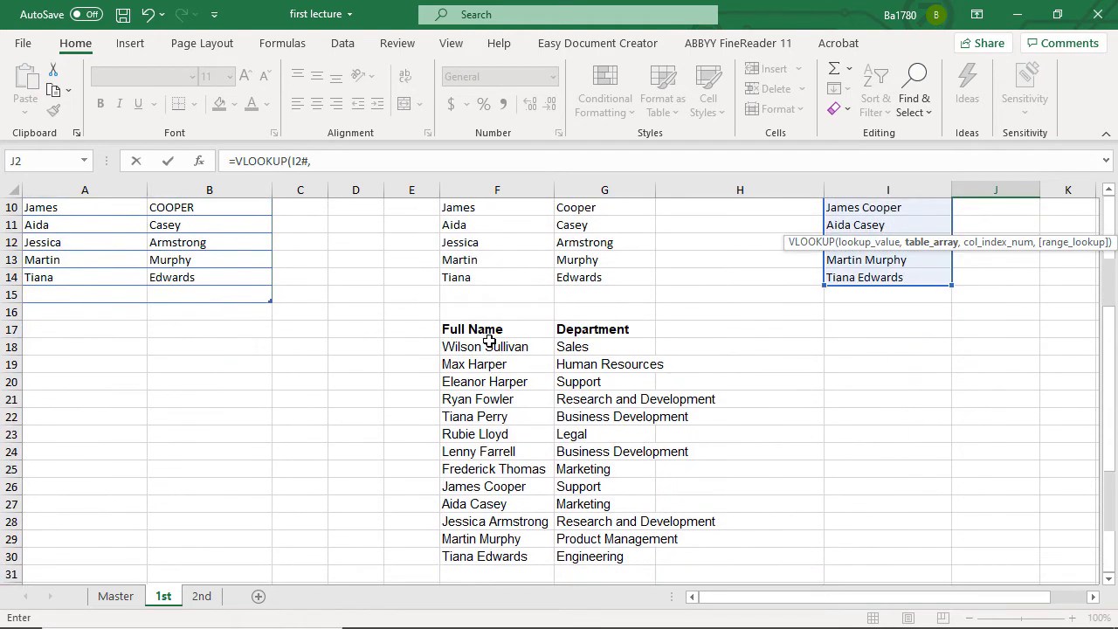
{"action": "left_click_drag", "start_coordinate": [474, 347], "coordinate": [631, 554]}
{"action": "type", "text": ","}
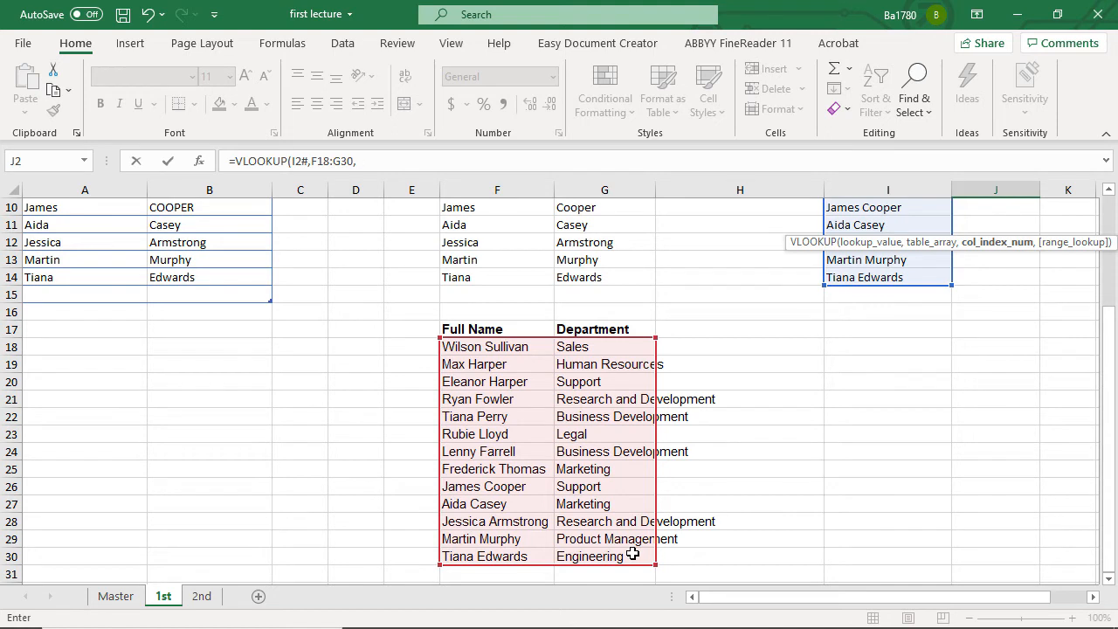
Complete the VLOOKUP in J2 with column index 2 and FALSE for an exact match, and enter it.
{"action": "type", "text": "2"}
{"action": "type", "text": ",fals"}
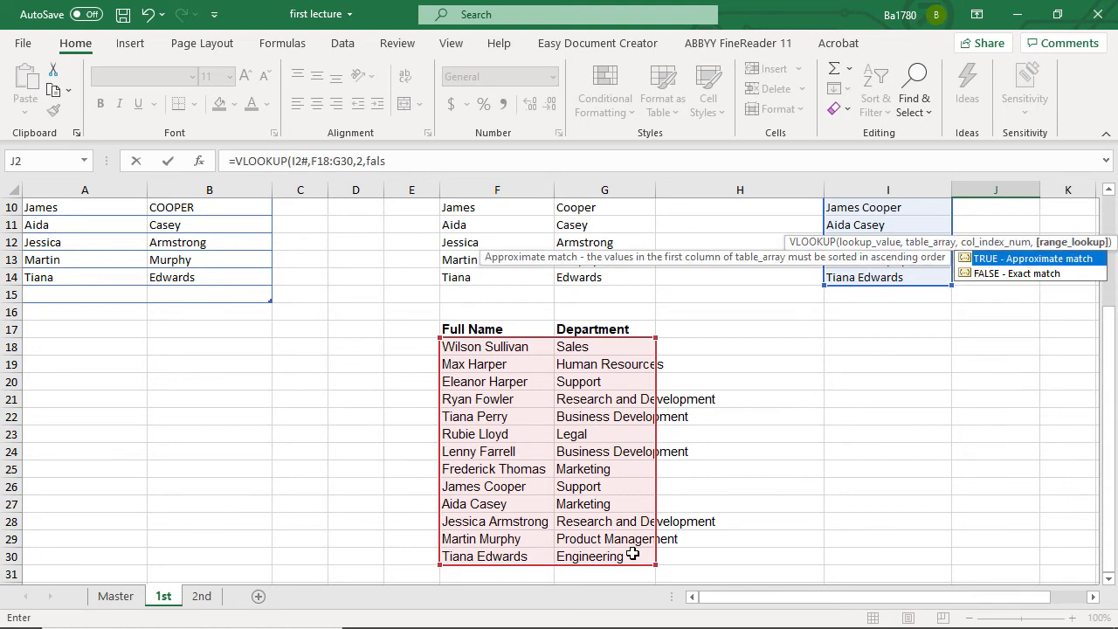
{"action": "key", "text": "BackSpace"}
{"action": "key", "text": "BackSpace"}
{"action": "type", "text": "lse"}
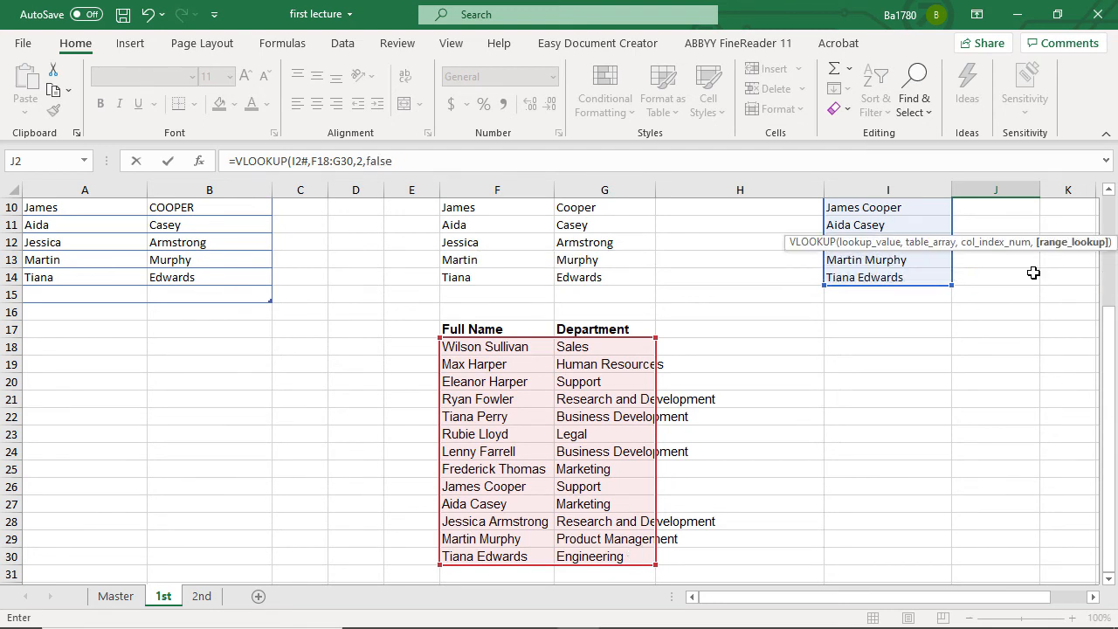
{"action": "key", "text": "Return"}
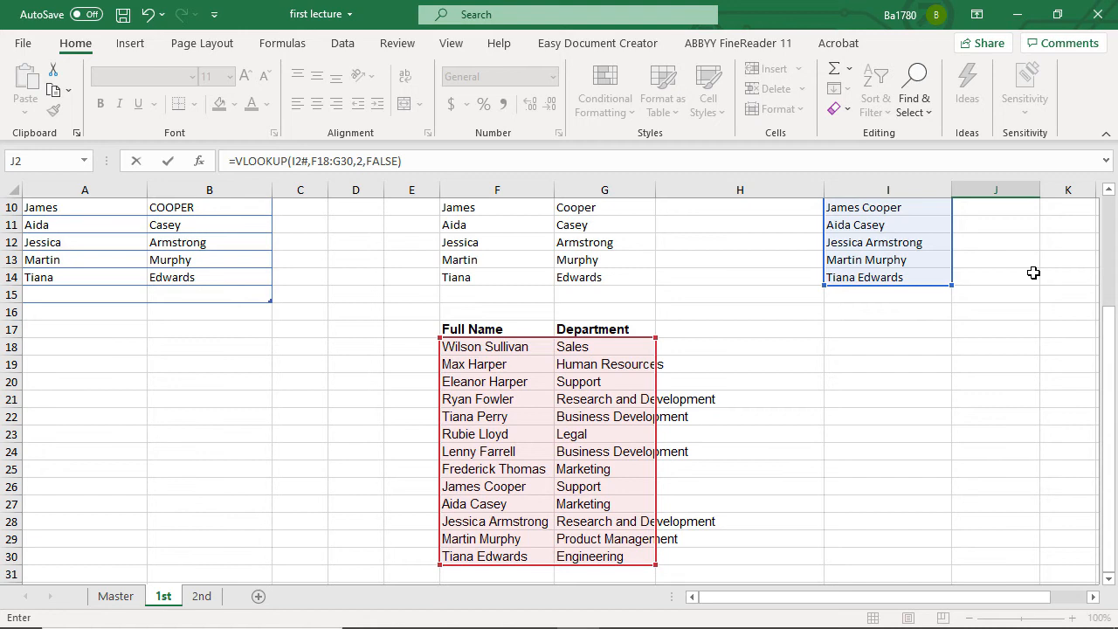
{"action": "scroll", "coordinate": [1034, 274], "scroll_direction": "up", "scroll_amount": 2}
{"action": "scroll", "coordinate": [1034, 274], "scroll_direction": "down", "scroll_amount": 2}
{"action": "scroll", "coordinate": [1029, 281], "scroll_direction": "up", "scroll_amount": 3}
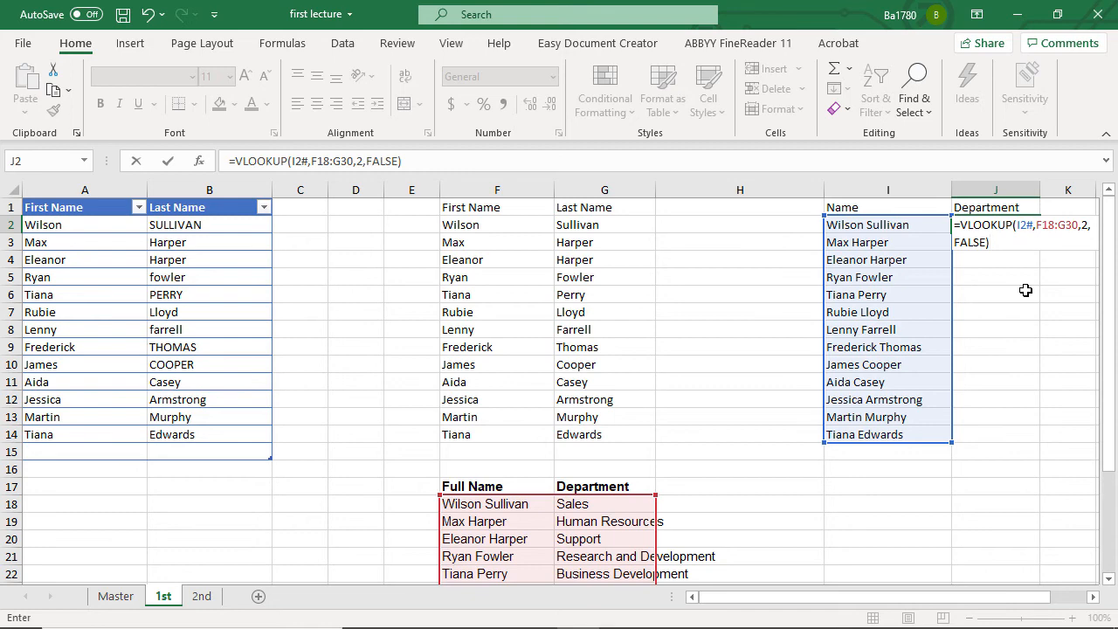
{"action": "key", "text": "Return"}
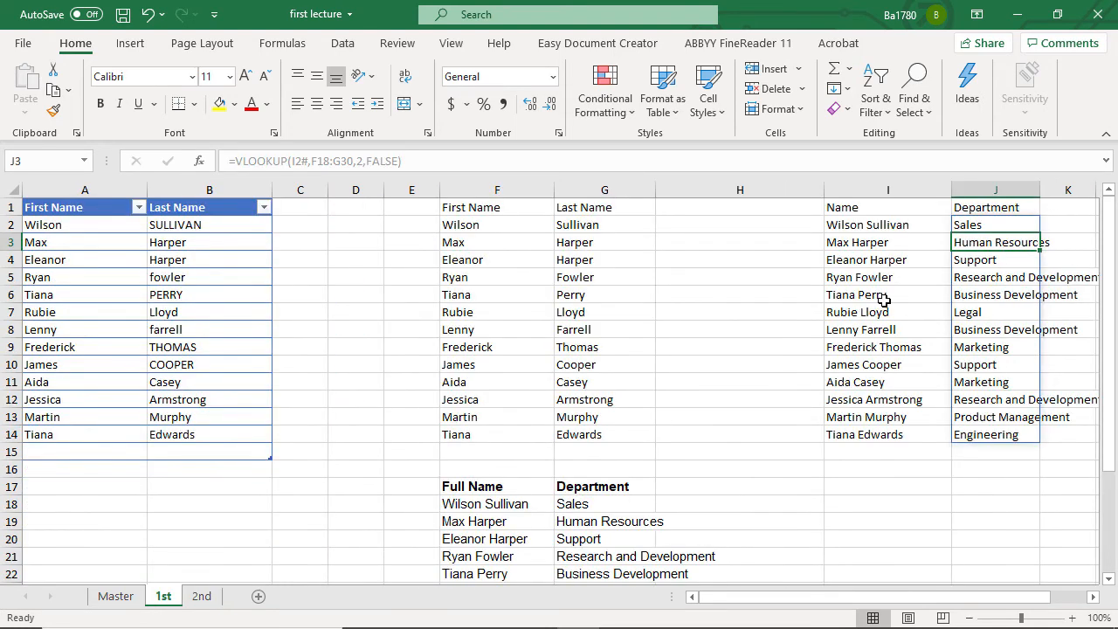
On sheet 2nd, start a FILTER formula in cell F3 on Table1 with the condition Table1[Salary]>6000.
{"action": "left_click", "coordinate": [202, 595]}
{"action": "scroll", "coordinate": [727, 378], "scroll_direction": "down", "scroll_amount": 6}
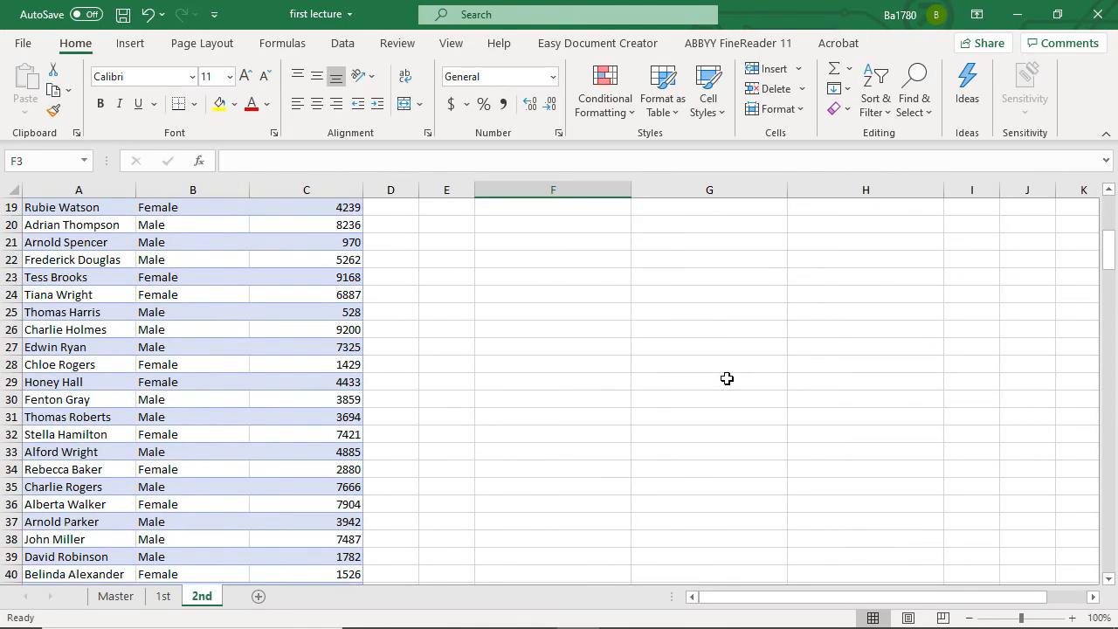
{"action": "scroll", "coordinate": [727, 378], "scroll_direction": "up", "scroll_amount": 6}
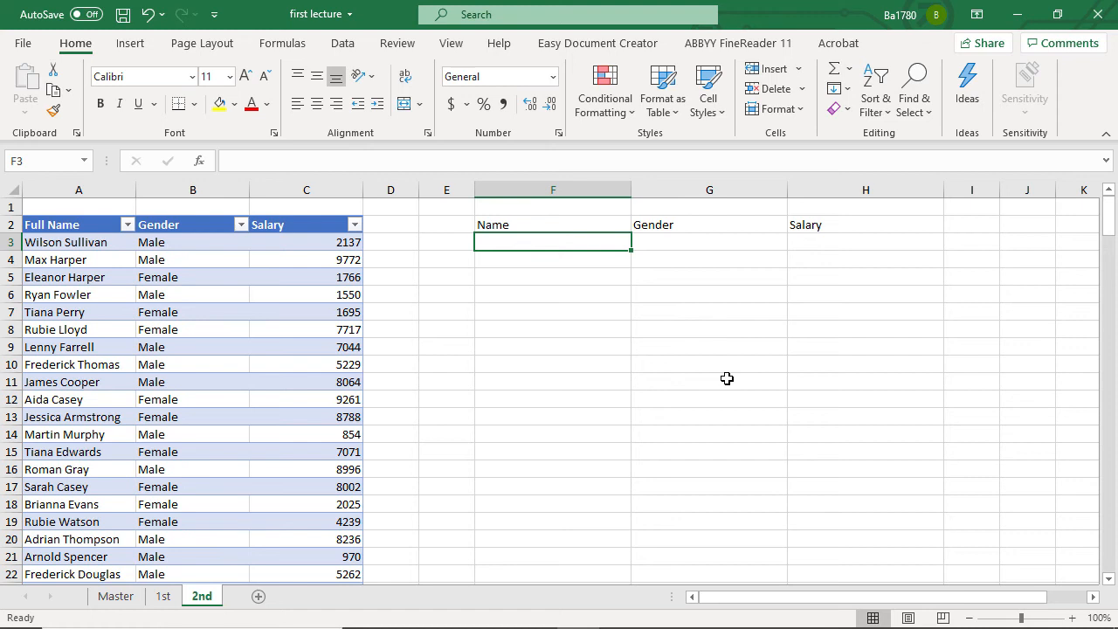
{"action": "type", "text": "=fil"}
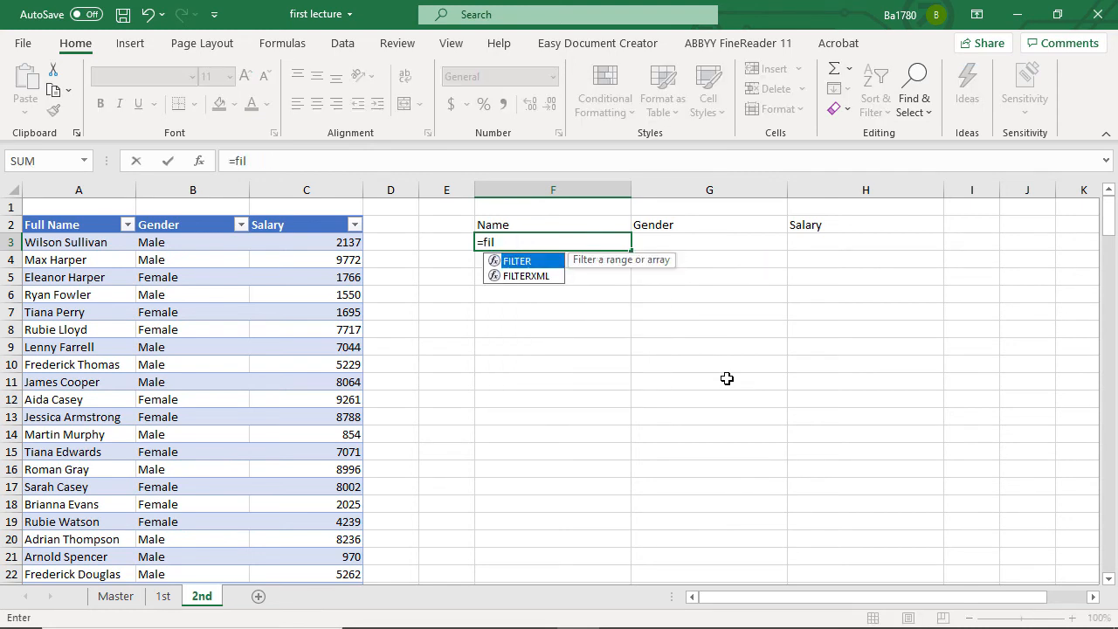
{"action": "key", "text": "Tab"}
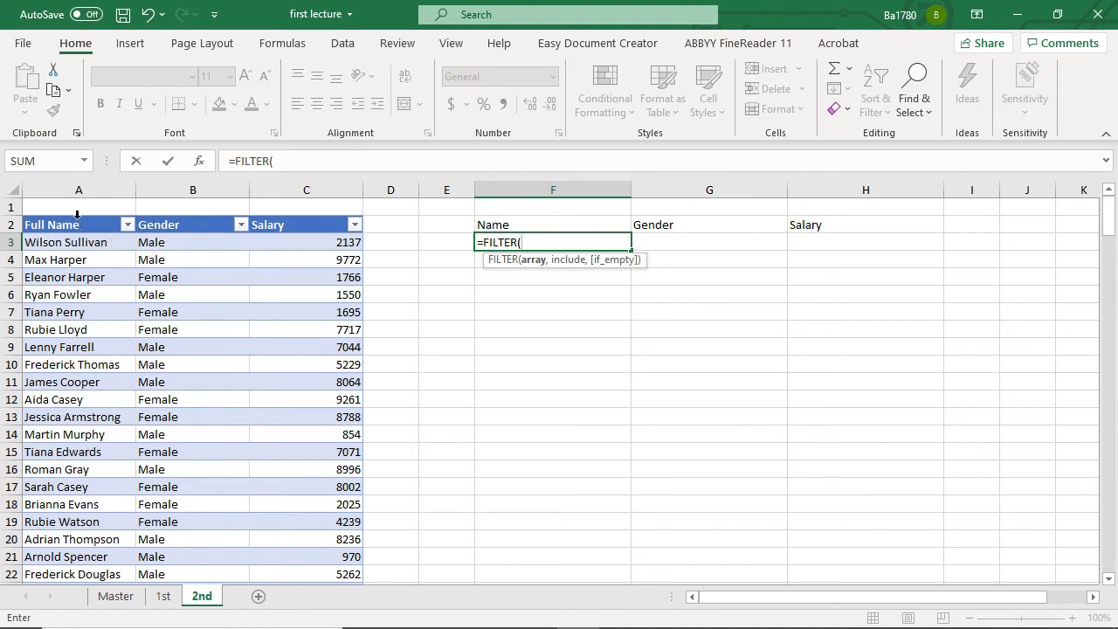
{"action": "left_click_drag", "start_coordinate": [77, 217], "coordinate": [299, 225]}
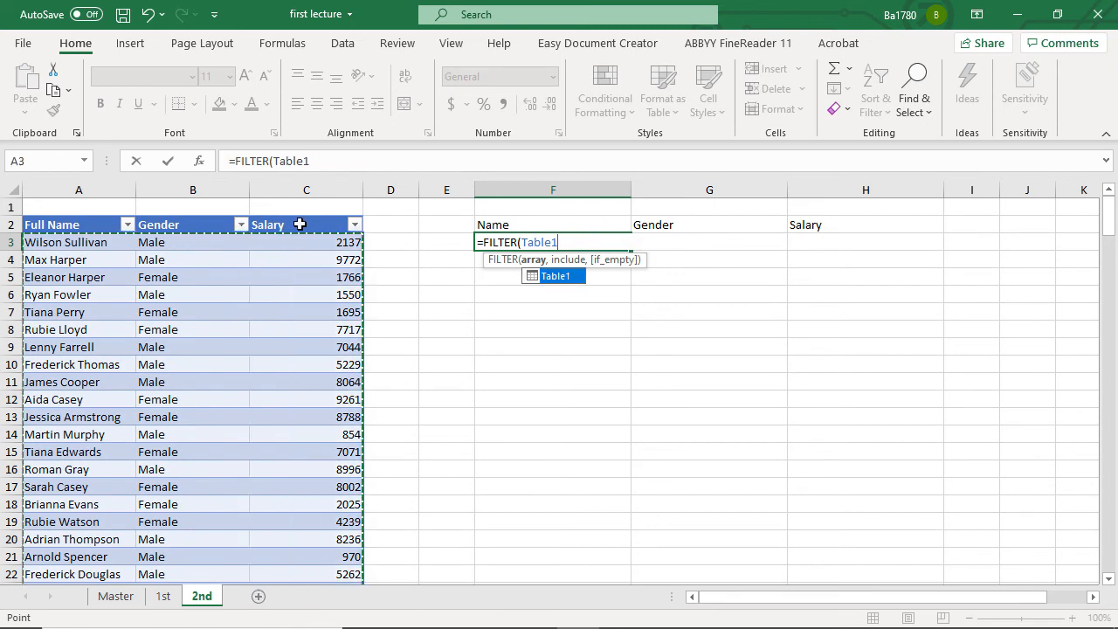
{"action": "type", "text": ","}
{"action": "left_click", "coordinate": [302, 217]}
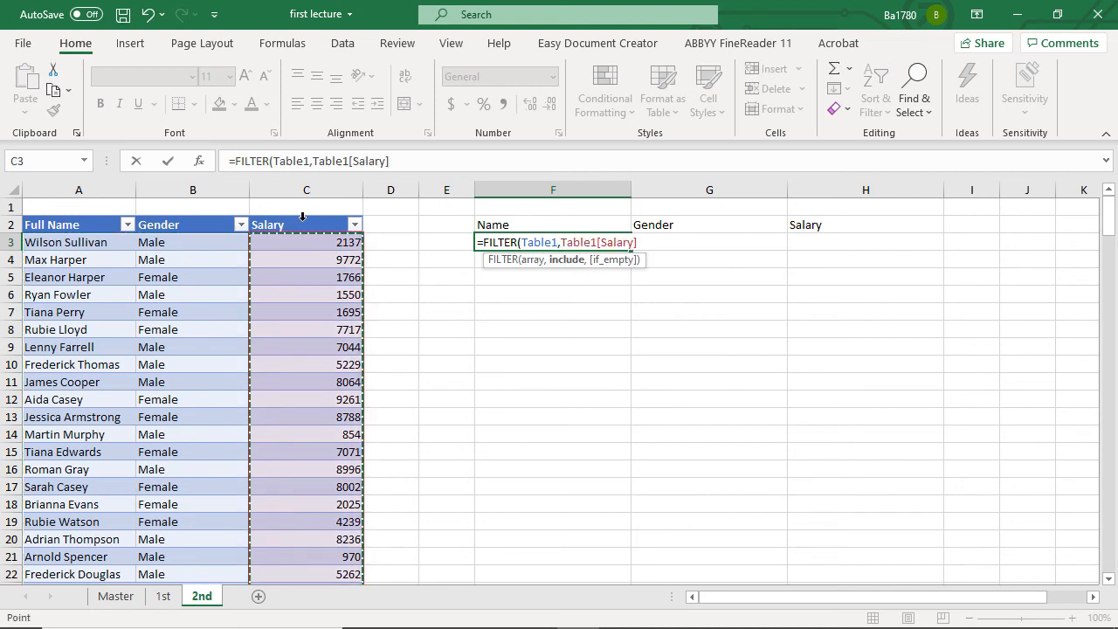
{"action": "type", "text": ">"}
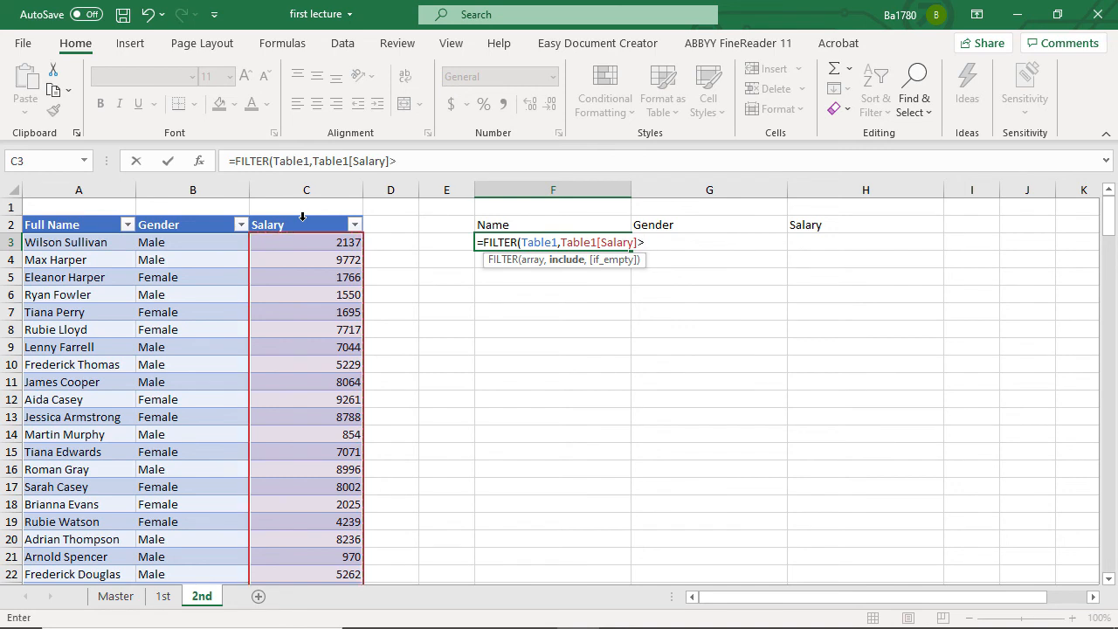
{"action": "type", "text": "6000,"}
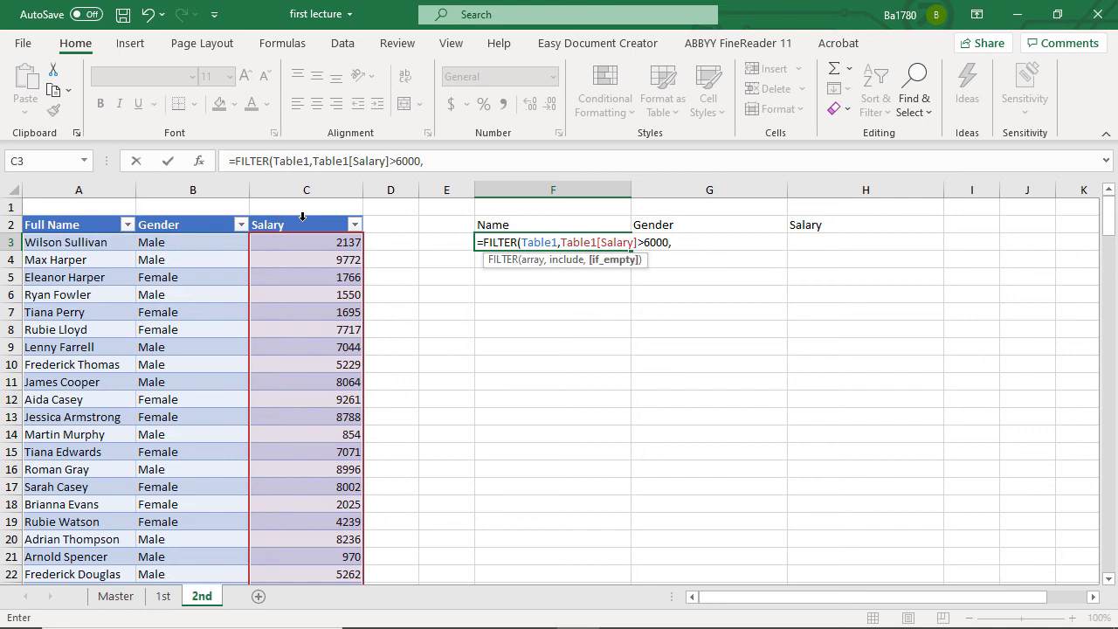
Finish the FILTER formula in F3 with none as the if_empty argument and enter it.
{"action": "type", "text": "none"}
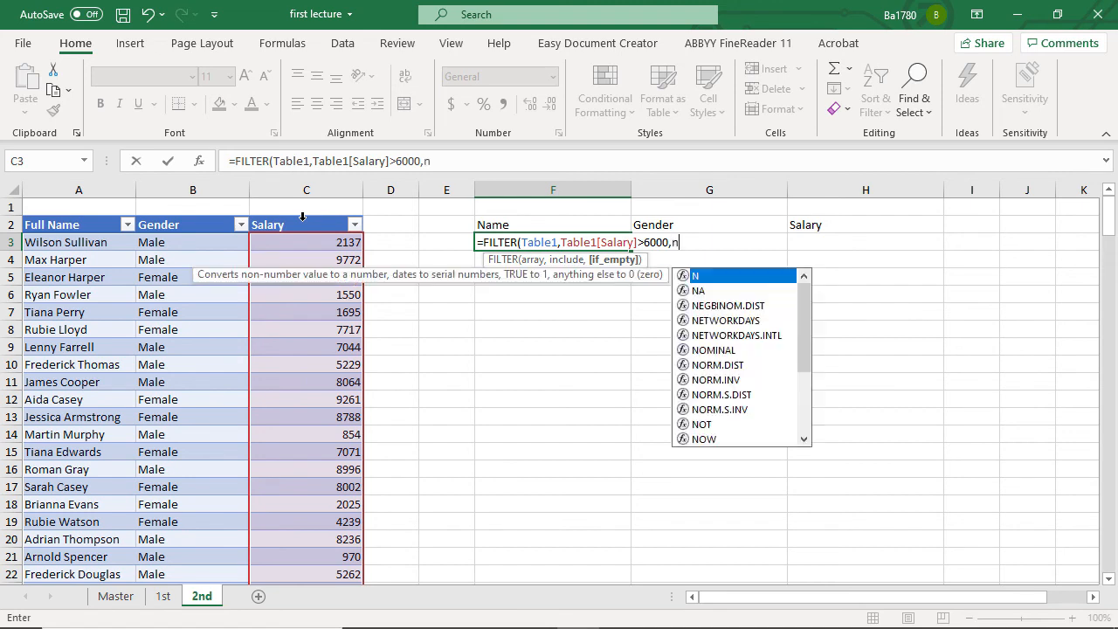
{"action": "key", "text": "BackSpace"}
{"action": "key", "text": "BackSpace"}
{"action": "key", "text": "BackSpace"}
{"action": "key", "text": "BackSpace"}
{"action": "type", "text": "none"}
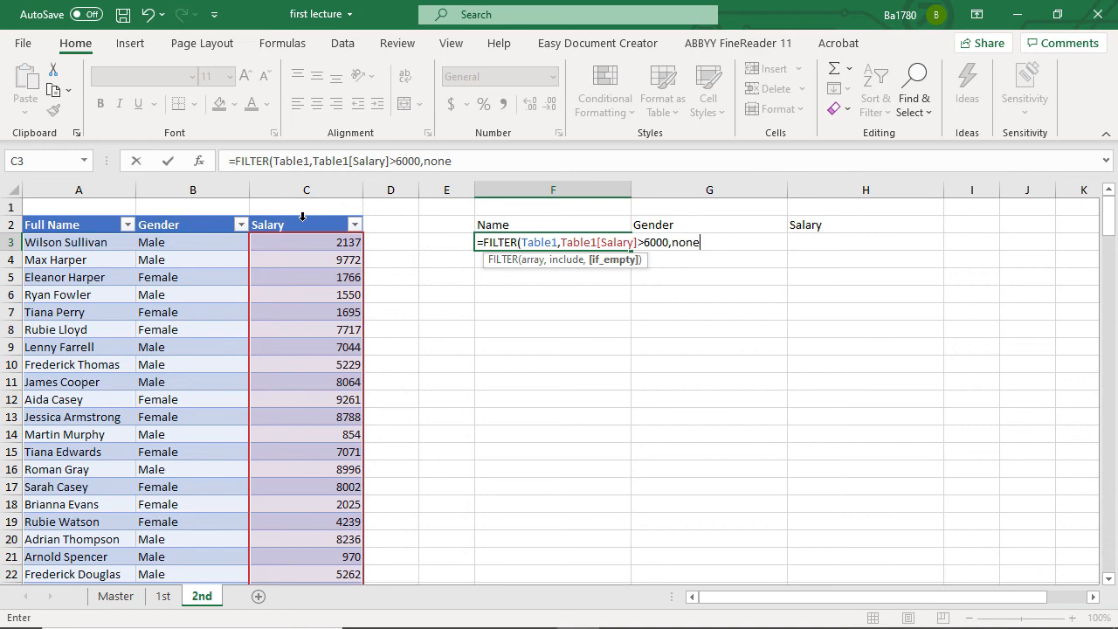
{"action": "type", "text": ")"}
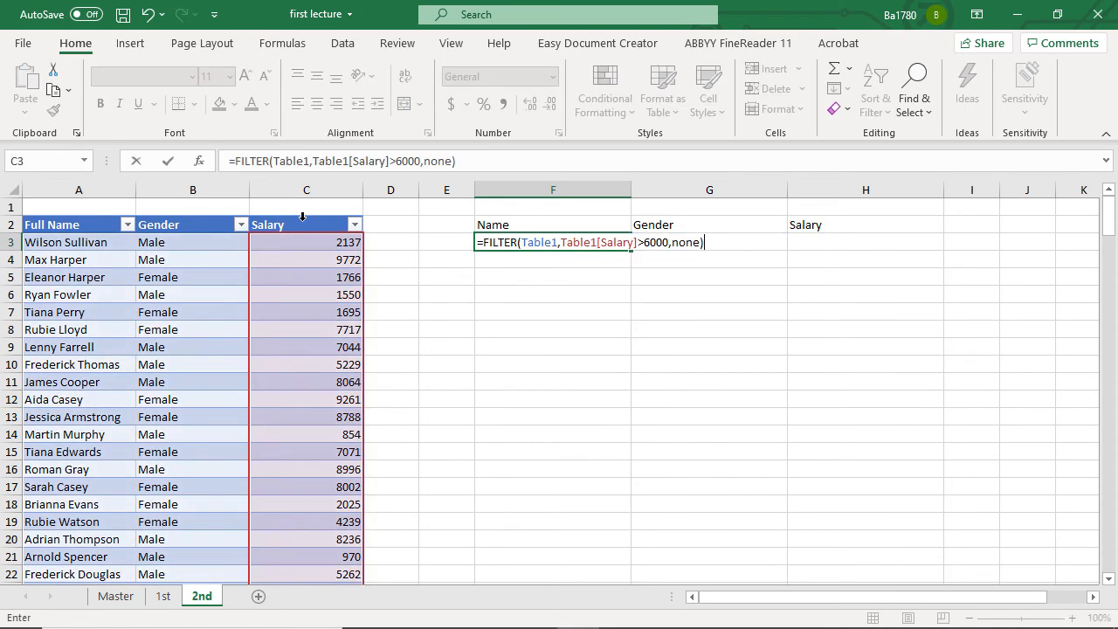
{"action": "key", "text": "Return"}
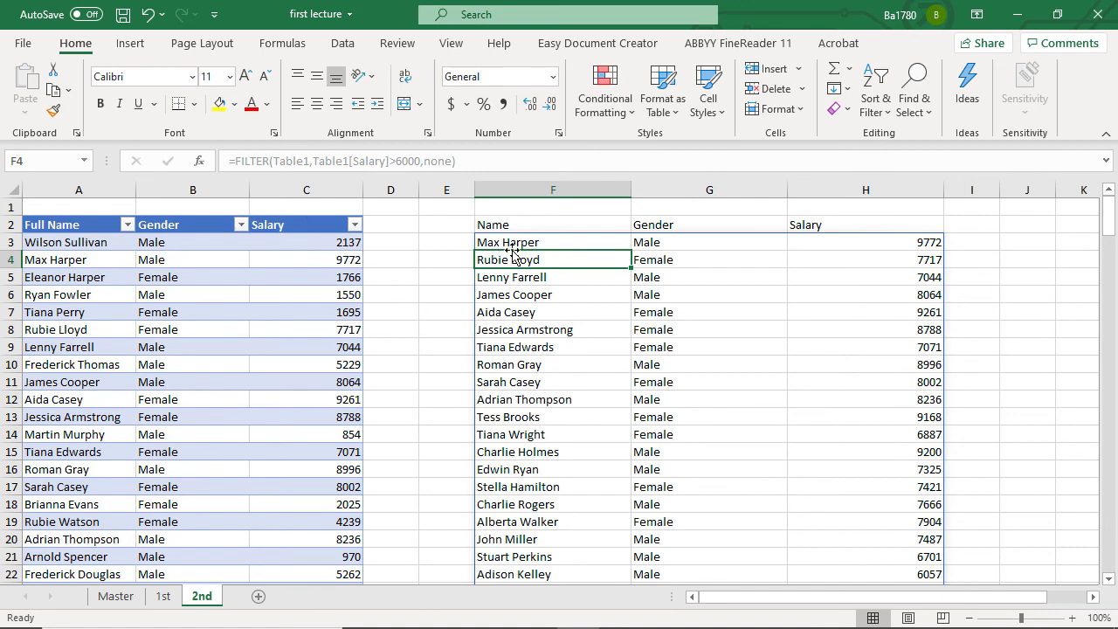
Change the salary threshold in the FILTER formula in F3 to 9000.
{"action": "left_click", "coordinate": [544, 242]}
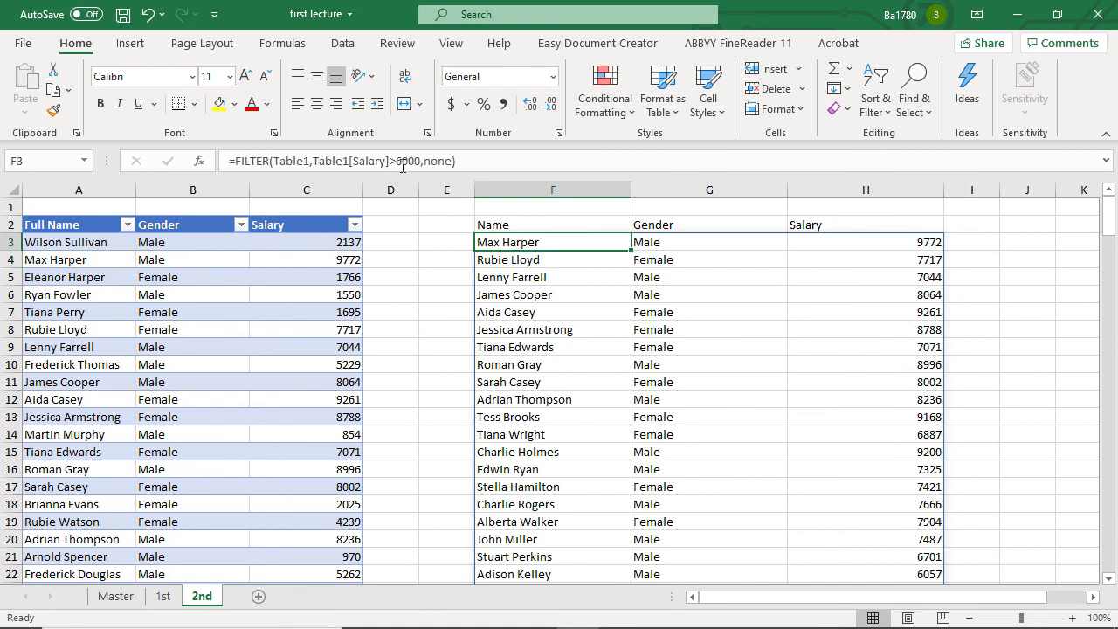
{"action": "left_click", "coordinate": [402, 166]}
{"action": "key", "text": "BackSpace"}
{"action": "type", "text": "9"}
{"action": "key", "text": "Return"}
{"action": "key", "text": "Up"}
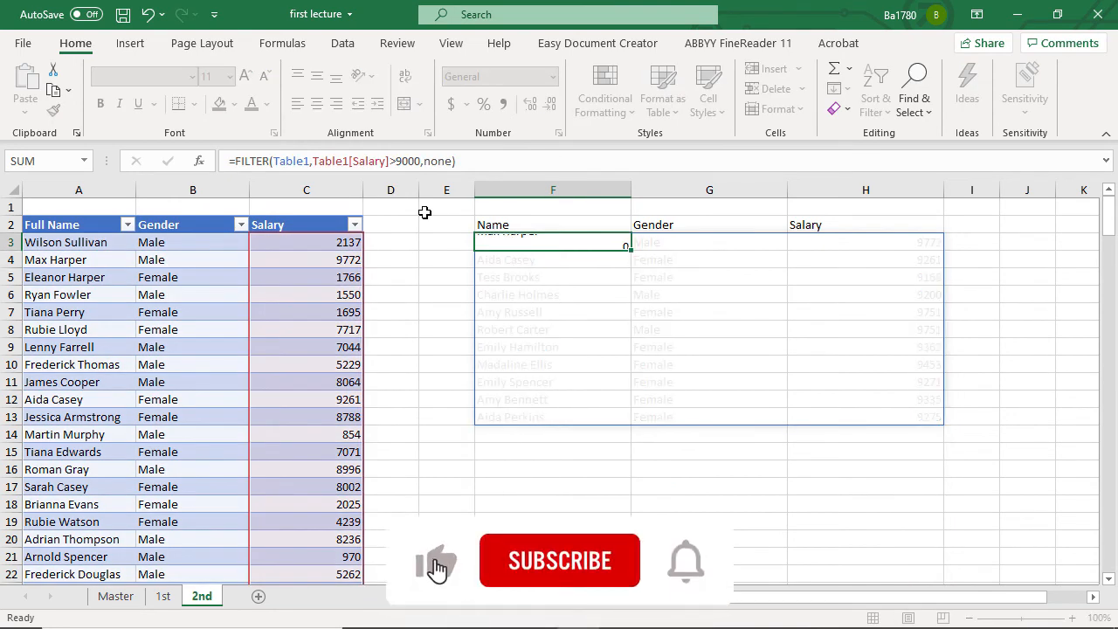
{"action": "key", "text": "Return"}
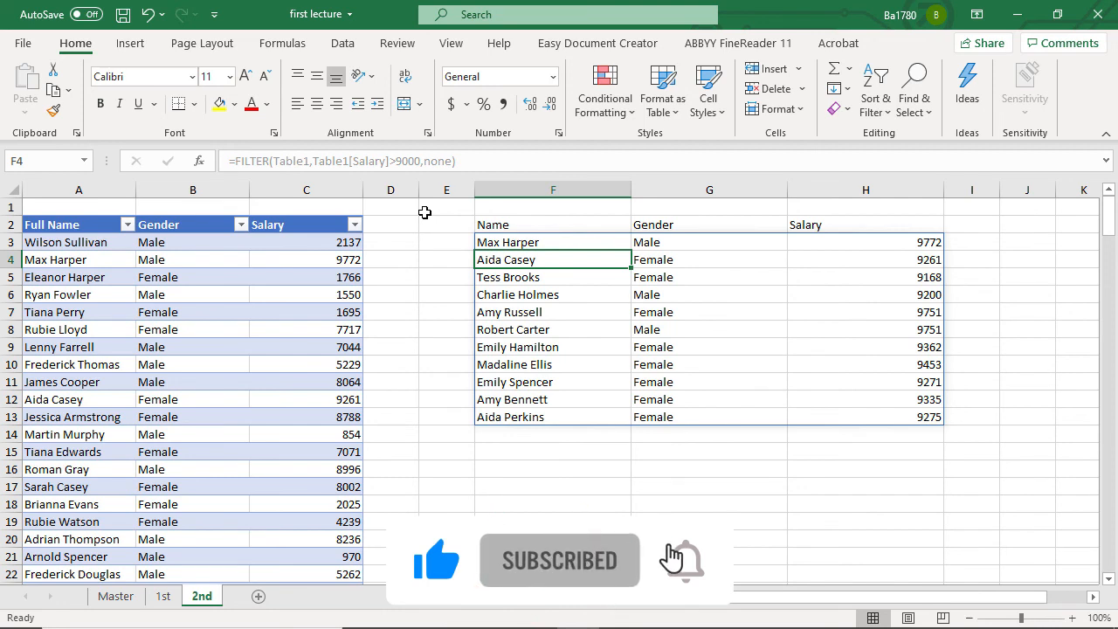